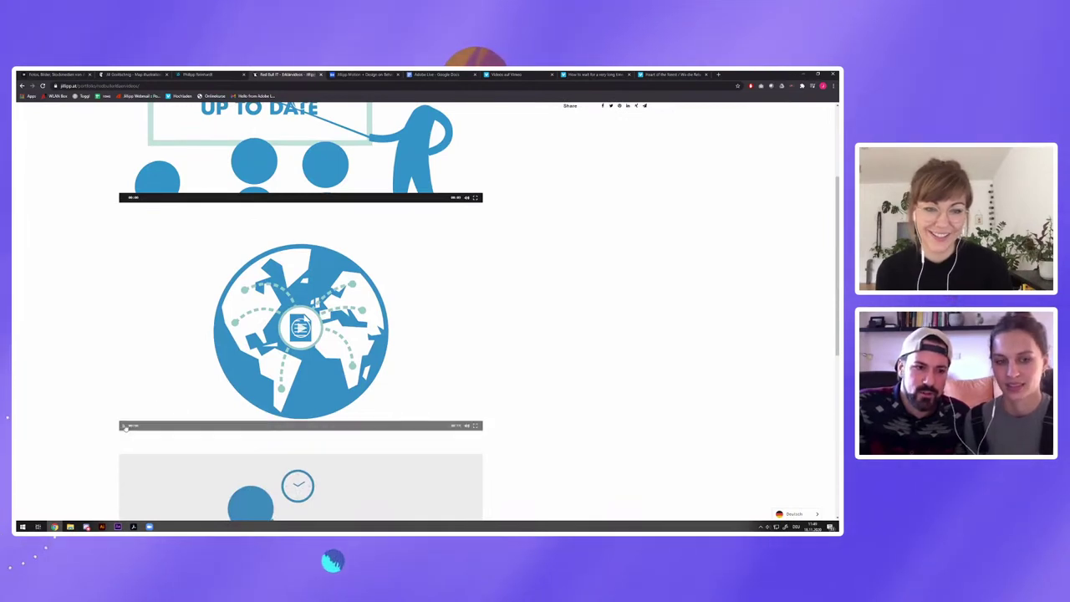
# Watch the explainer video with the globe in full screen, then return to the portfolio page
pyautogui.click(473, 426)
pyautogui.click(475, 426)
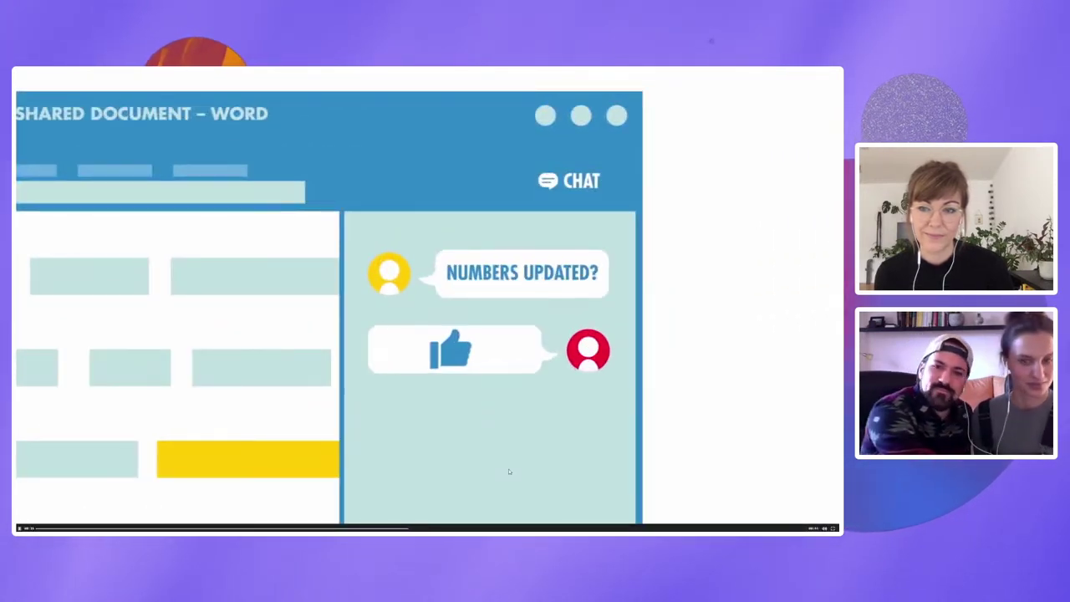
pyautogui.press('Escape')
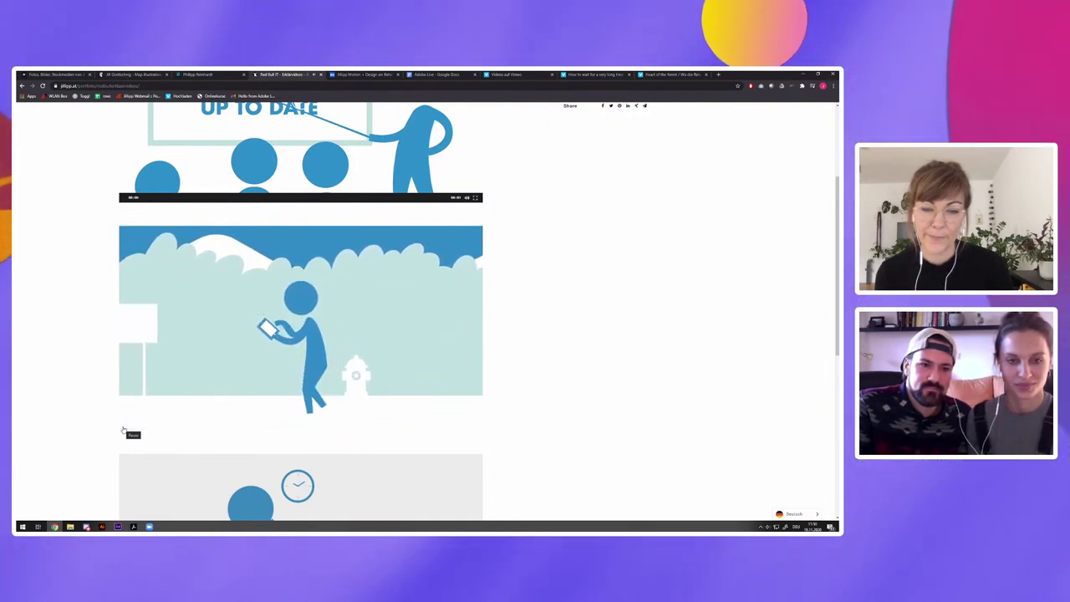
# Watch the last explainer video, with the figure at the desk, in full screen and return to the page
pyautogui.scroll(-3, 267, 404)
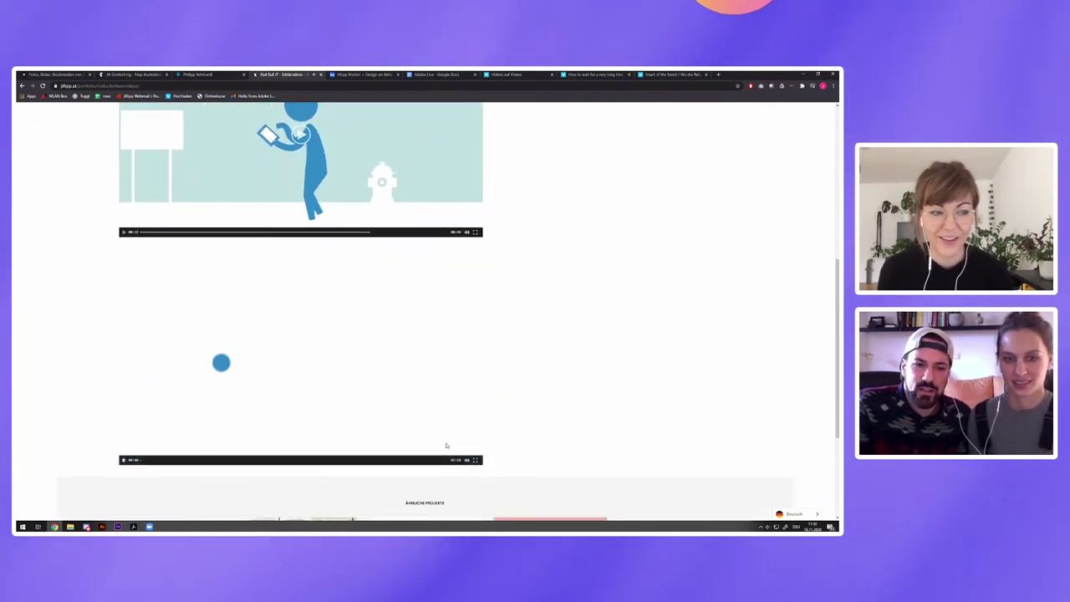
pyautogui.moveTo(466, 460)
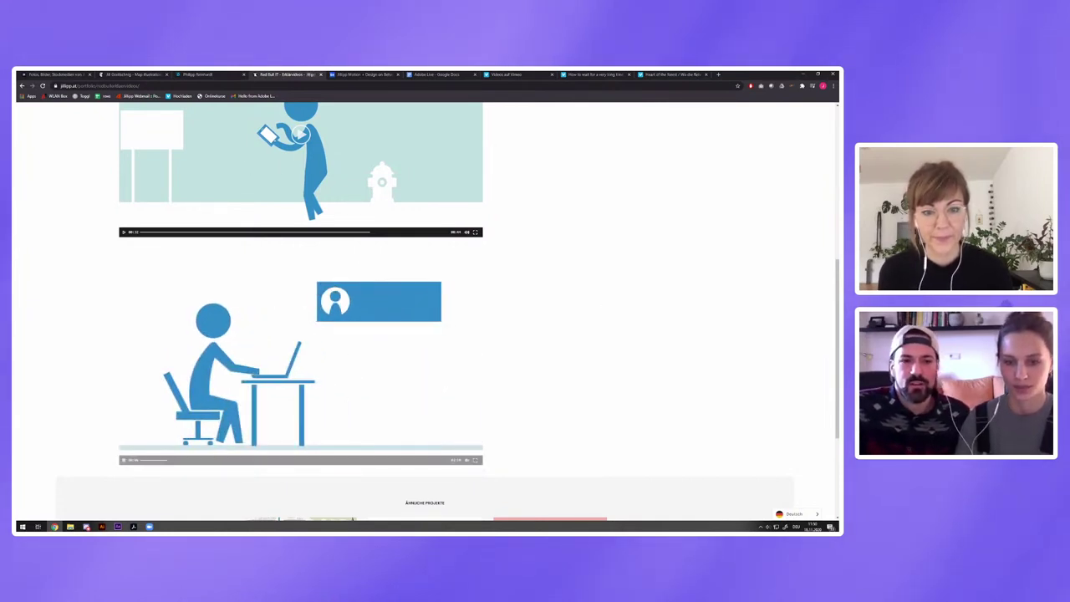
pyautogui.press('f')
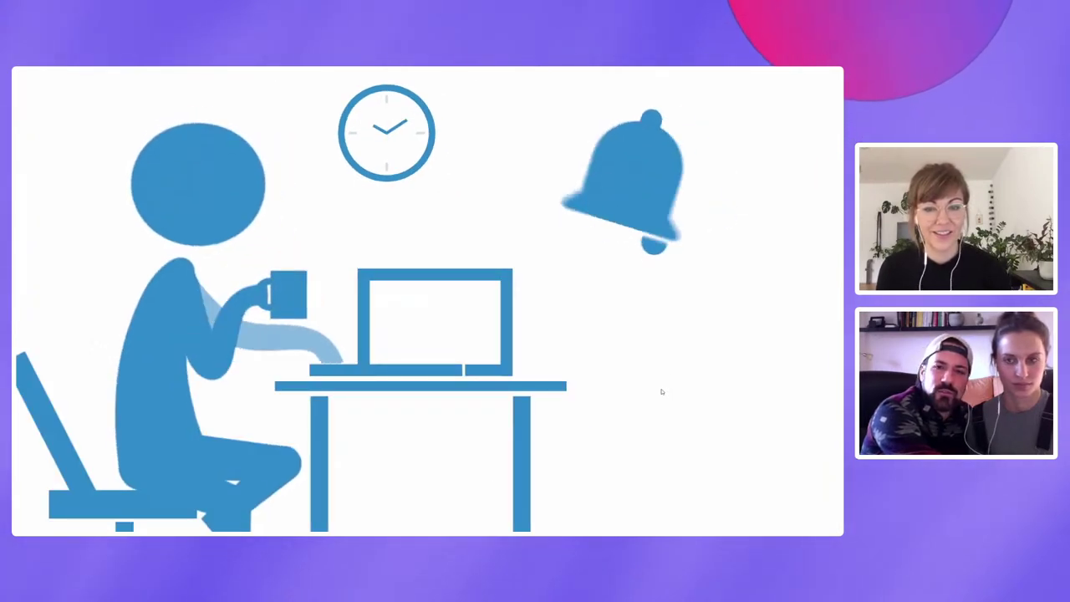
pyautogui.press('Escape')
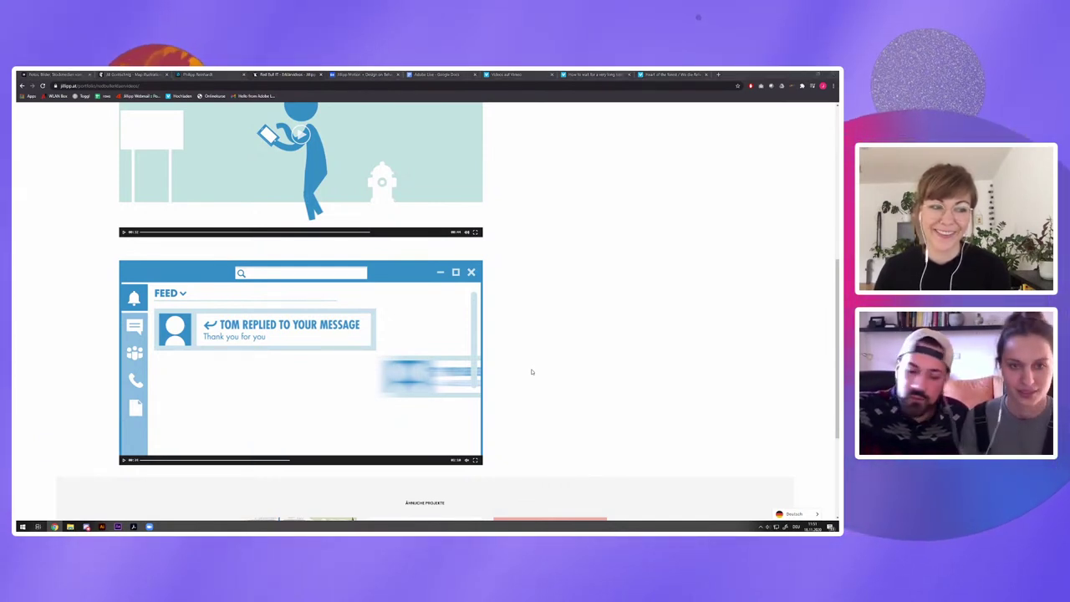
# Switch to the file window, go up to the 2D-Animations-Workflow folder, and open the CybercriminalBob video in VLC media player
pyautogui.press('super+Tab')
pyautogui.click(315, 289)
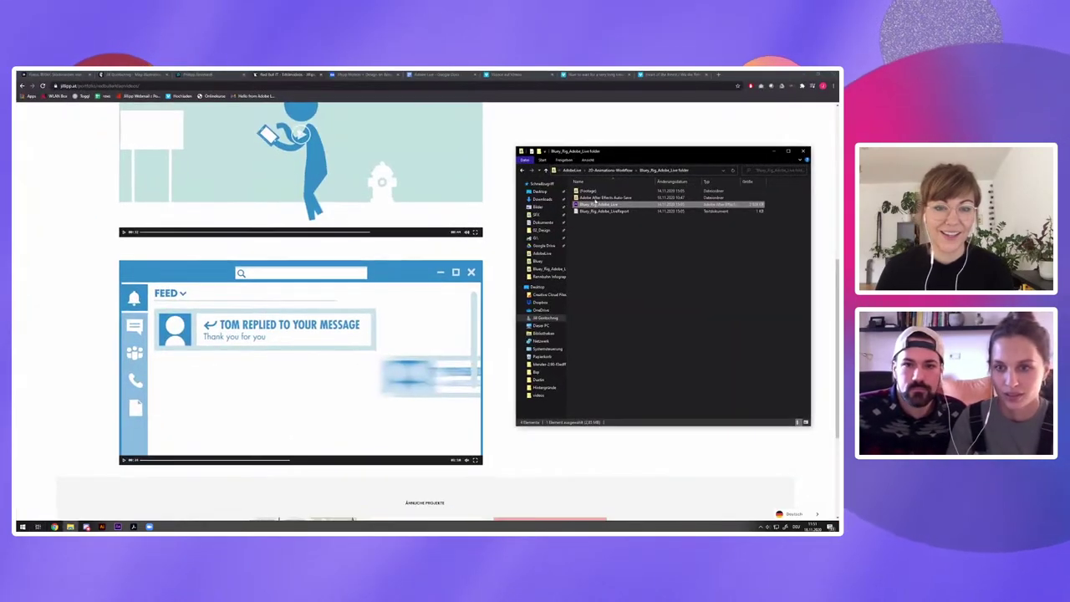
pyautogui.click(609, 170)
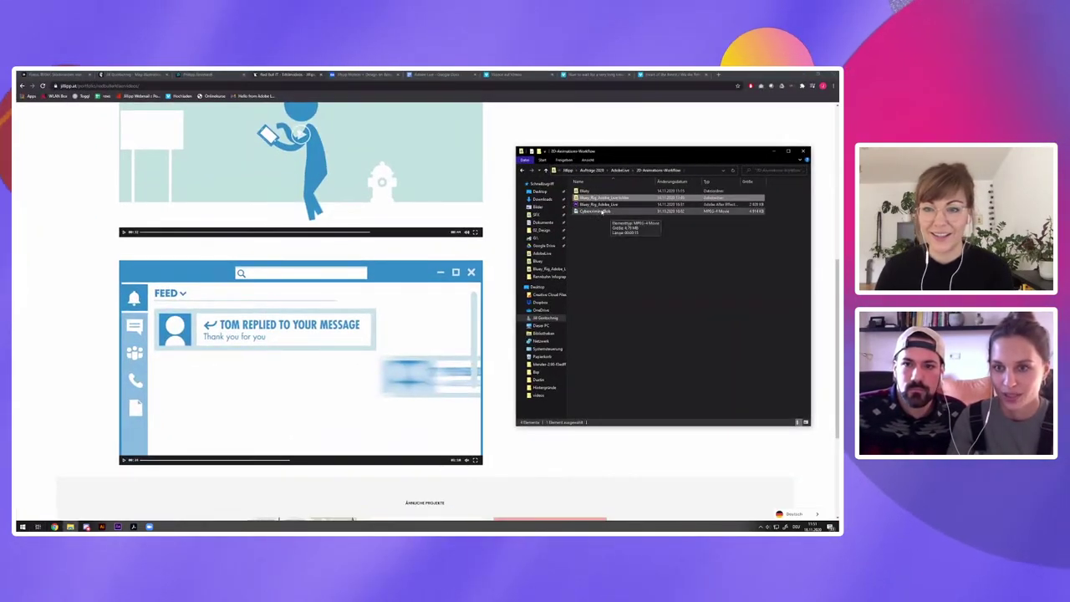
pyautogui.click(604, 211)
pyautogui.rightClick(602, 211)
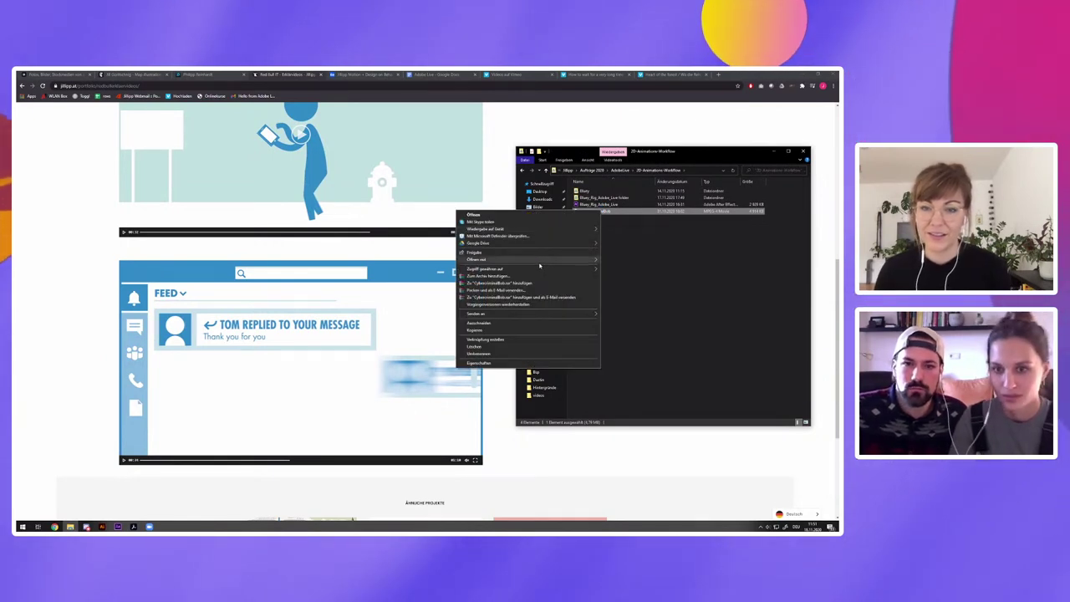
pyautogui.moveTo(539, 264)
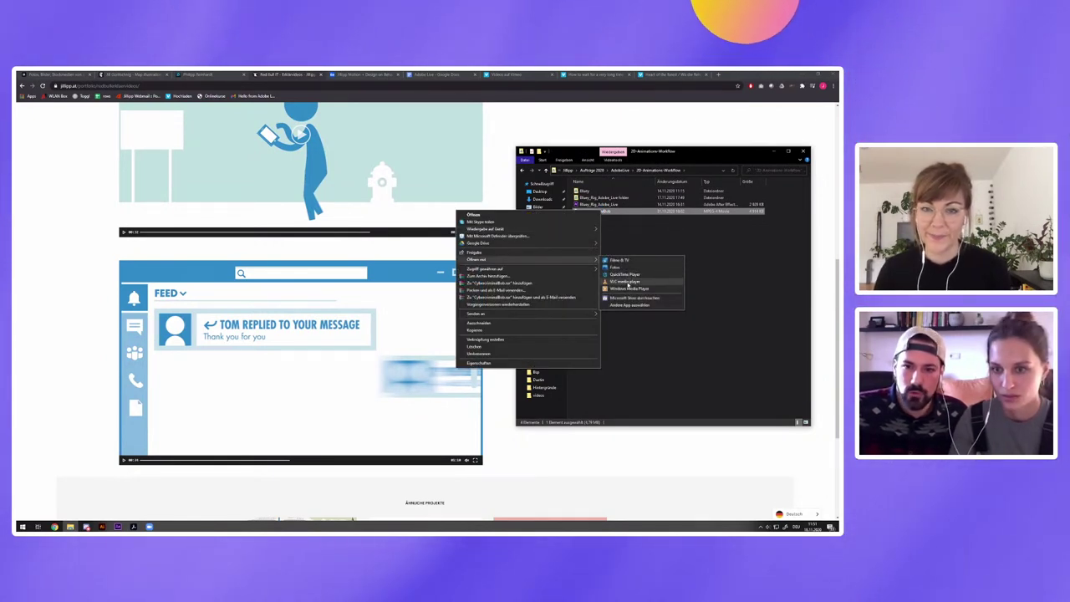
pyautogui.click(619, 282)
pyautogui.press('Return')
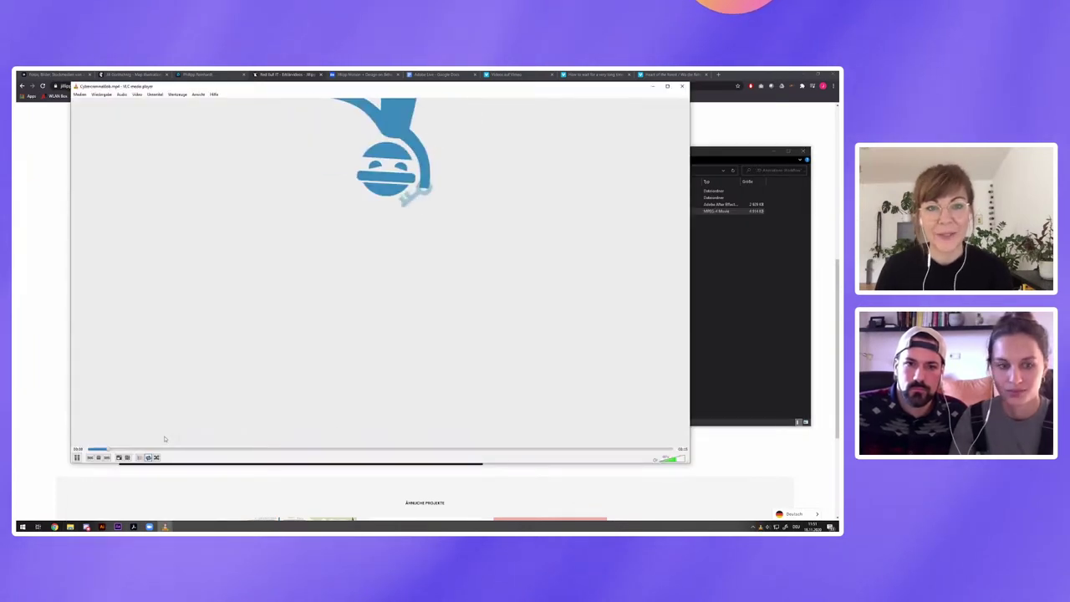
# Pause the CybercriminalBob animation, replay it in full screen, and close the player
pyautogui.click(76, 458)
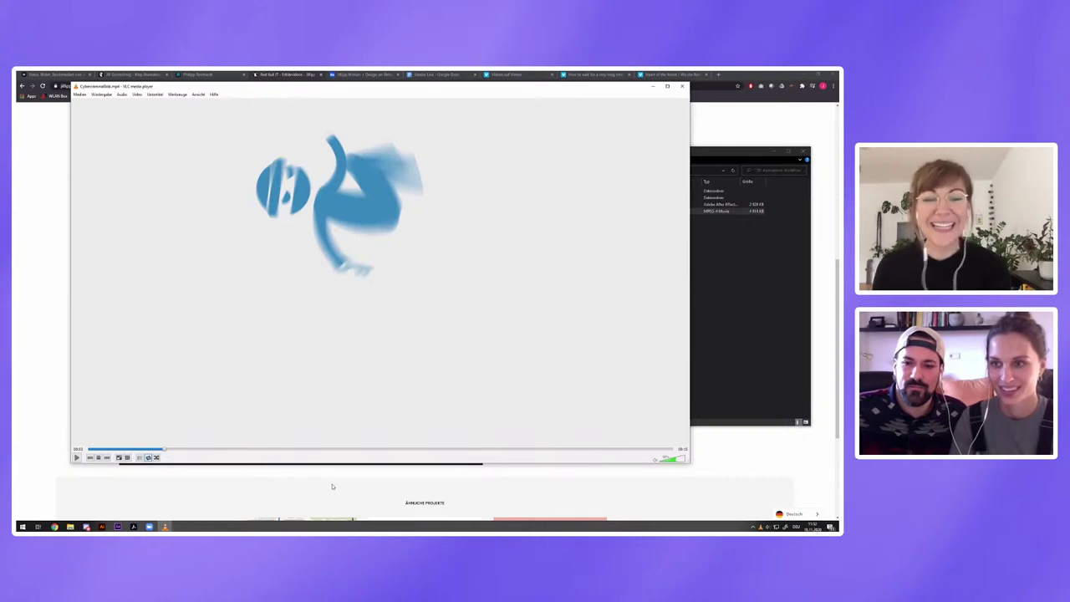
pyautogui.doubleClick(297, 274)
pyautogui.moveTo(338, 519); pyautogui.dragTo(304, 518)
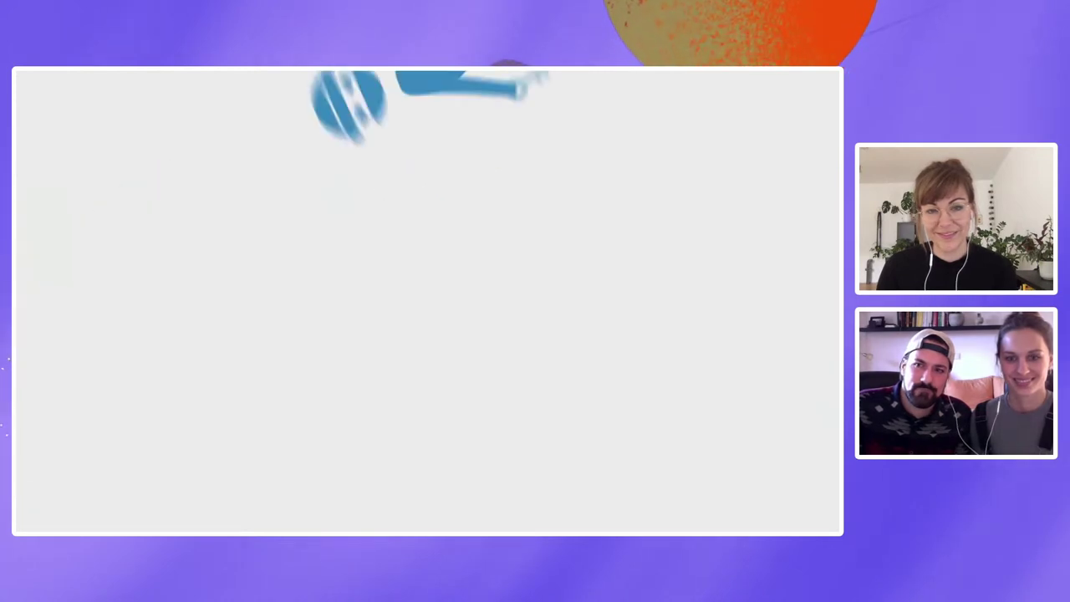
pyautogui.doubleClick(247, 506)
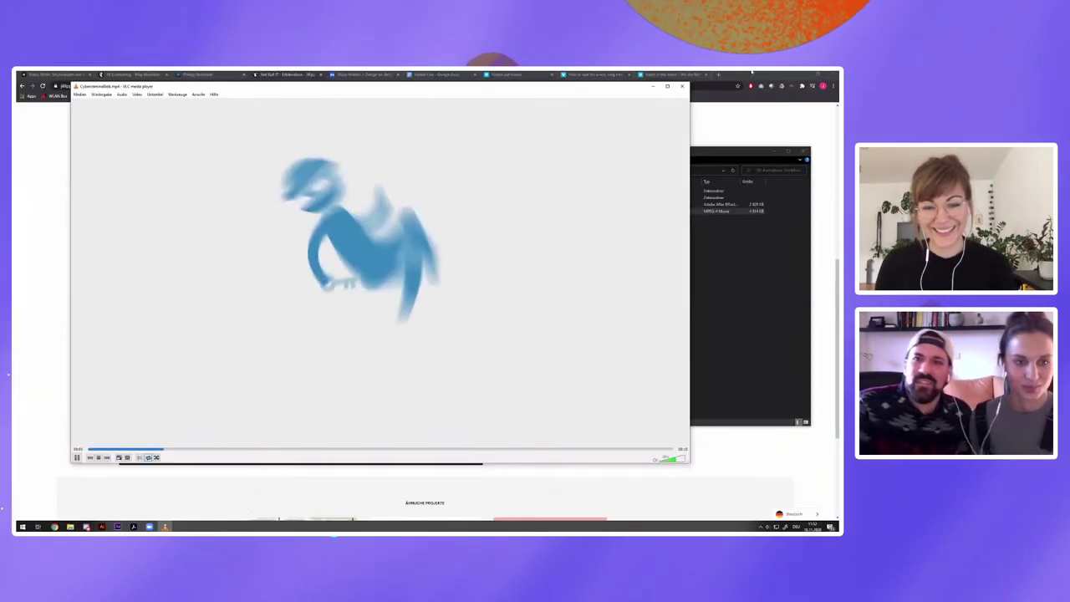
pyautogui.click(683, 87)
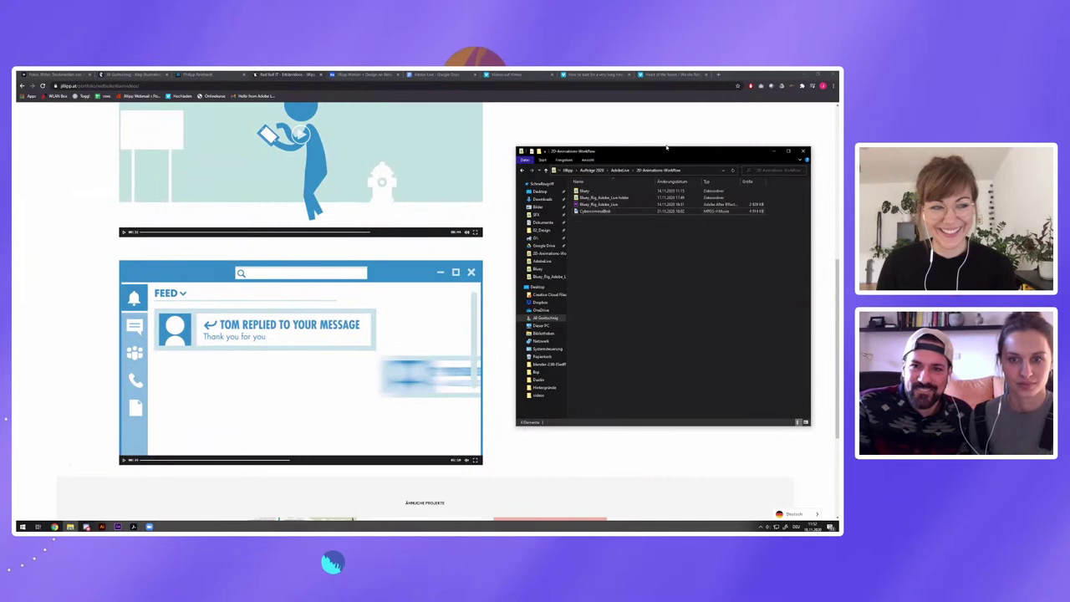
# Minimize the file window and switch to After Effects, fitting the character composition in the viewer
pyautogui.moveTo(625, 153); pyautogui.dragTo(588, 154)
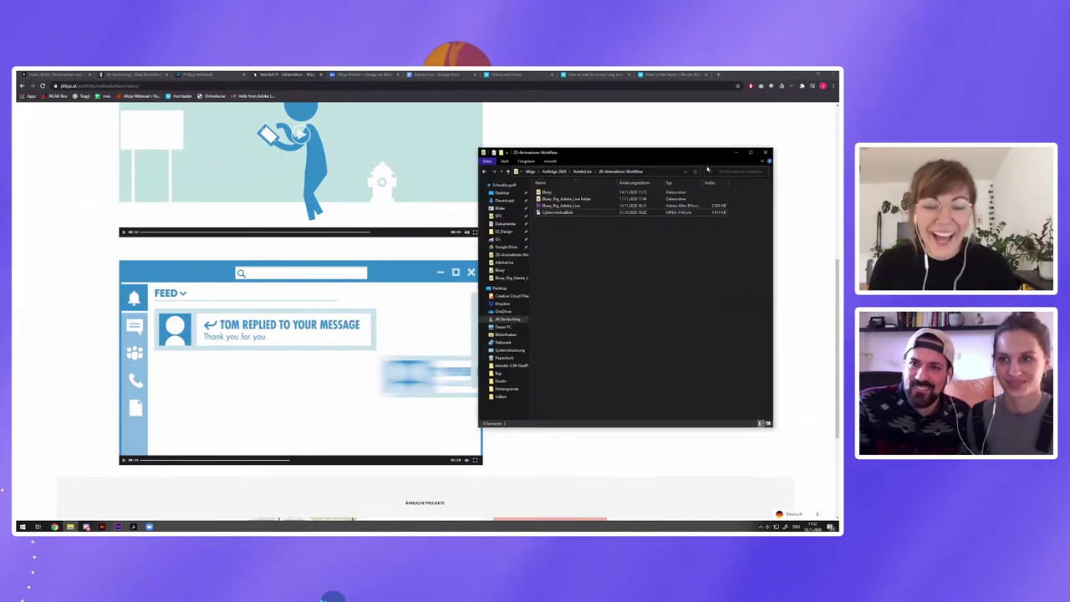
pyautogui.moveTo(708, 154); pyautogui.dragTo(652, 155)
pyautogui.click(710, 152)
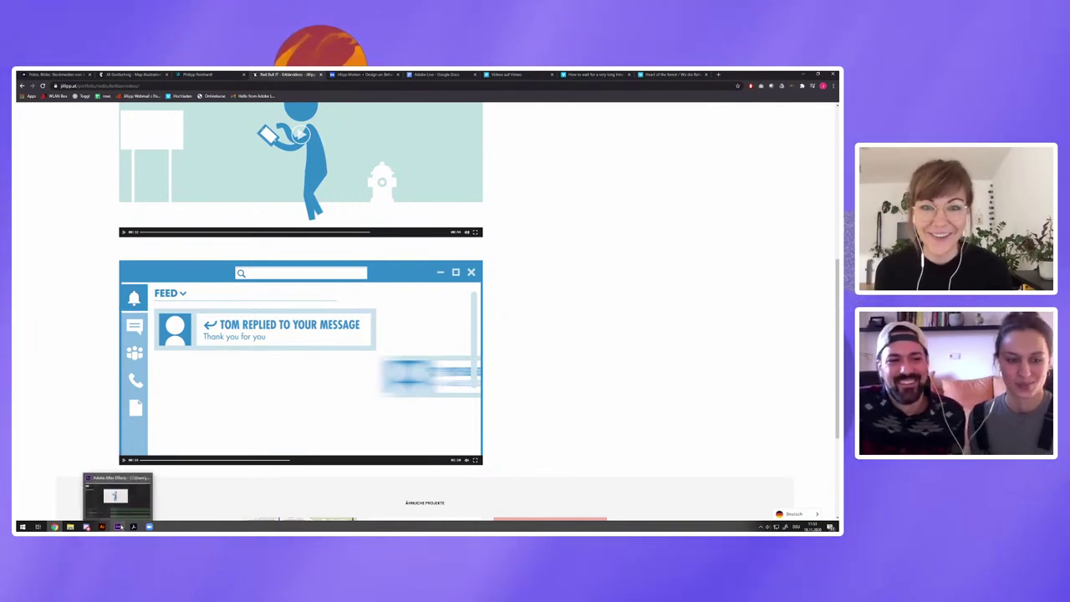
pyautogui.click(118, 527)
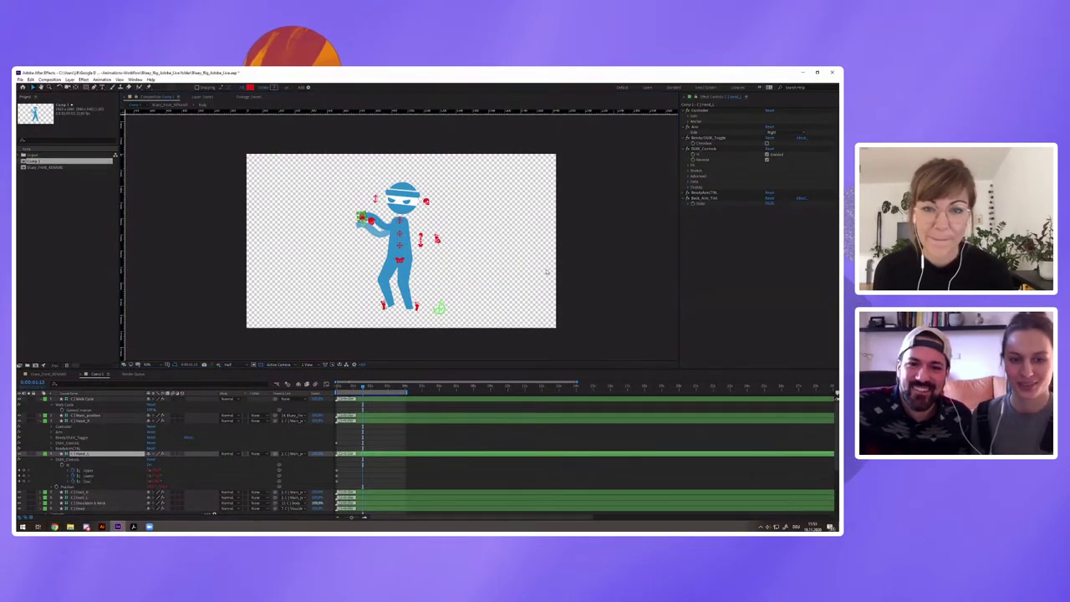
pyautogui.click(161, 368)
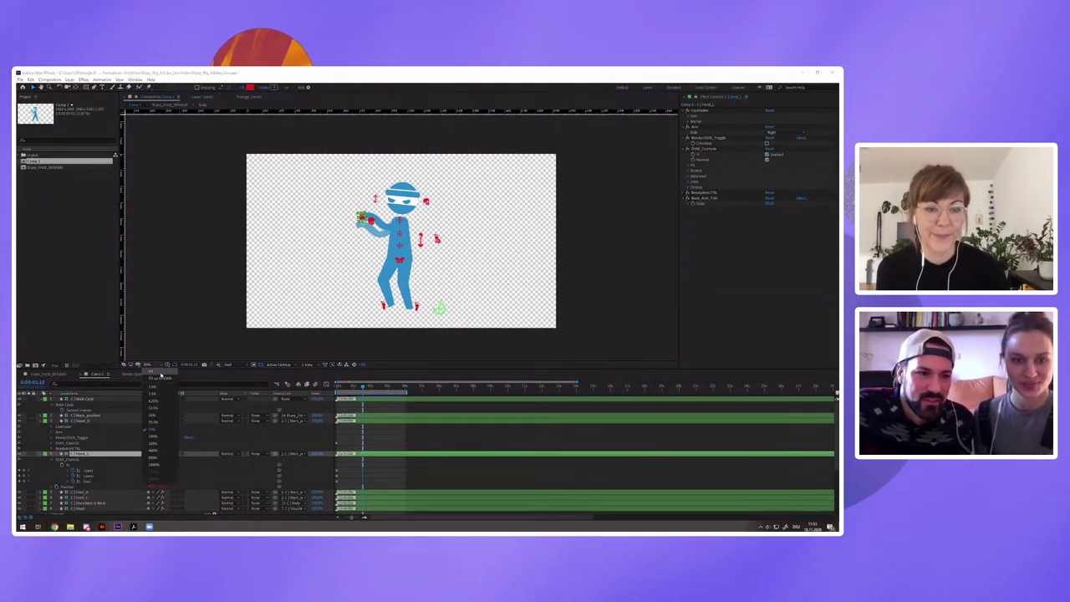
pyautogui.click(158, 391)
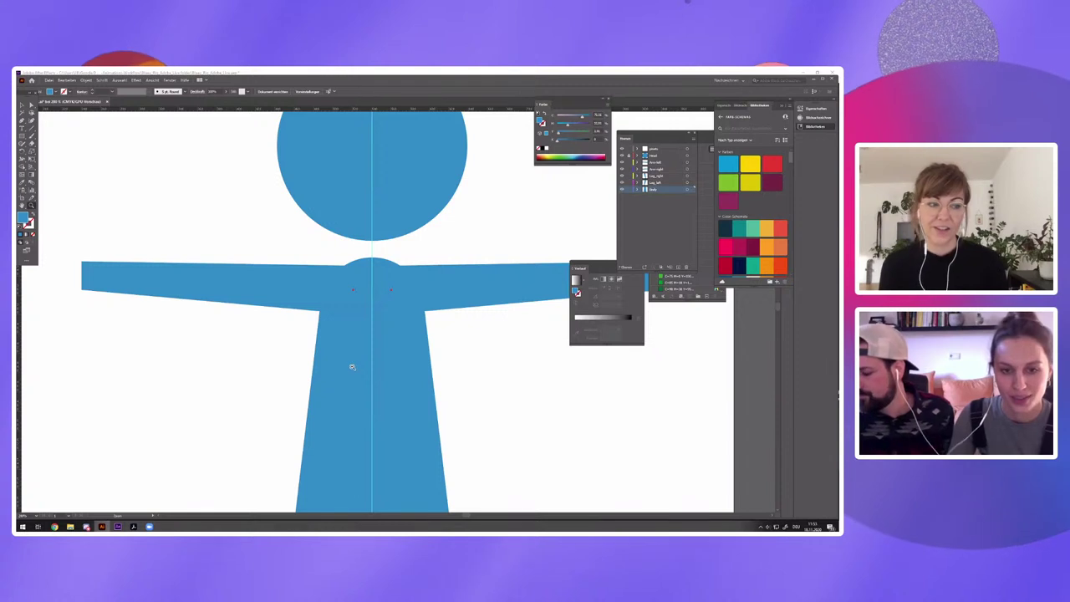
# In the Illustrator character file, hide the limb and body layers, then show the Leg_left and body layers again
pyautogui.hotkey('ctrl', '0')
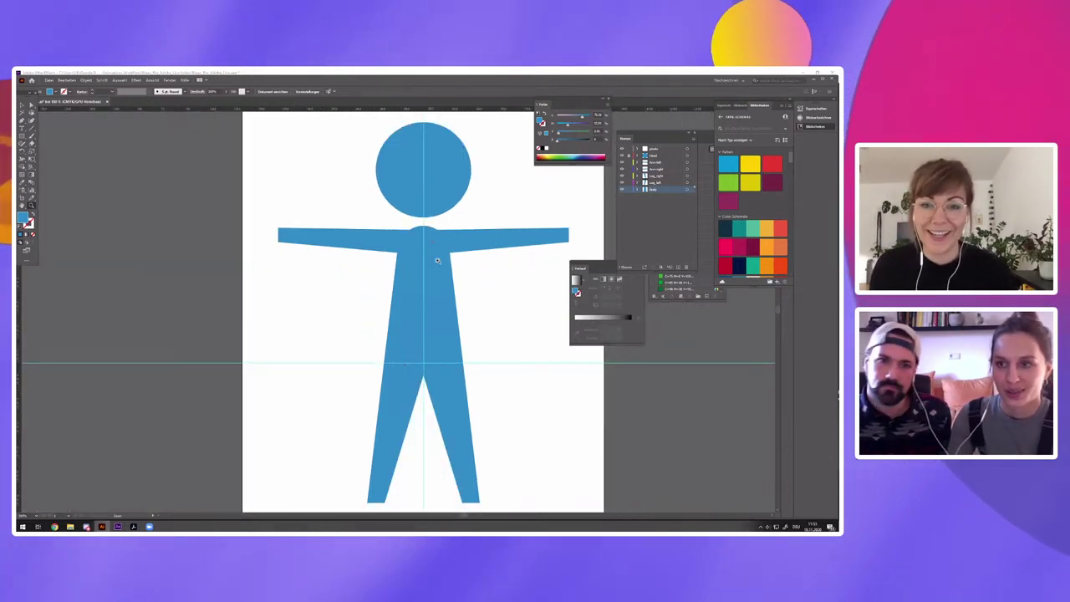
pyautogui.moveTo(437, 277); pyautogui.dragTo(384, 290)
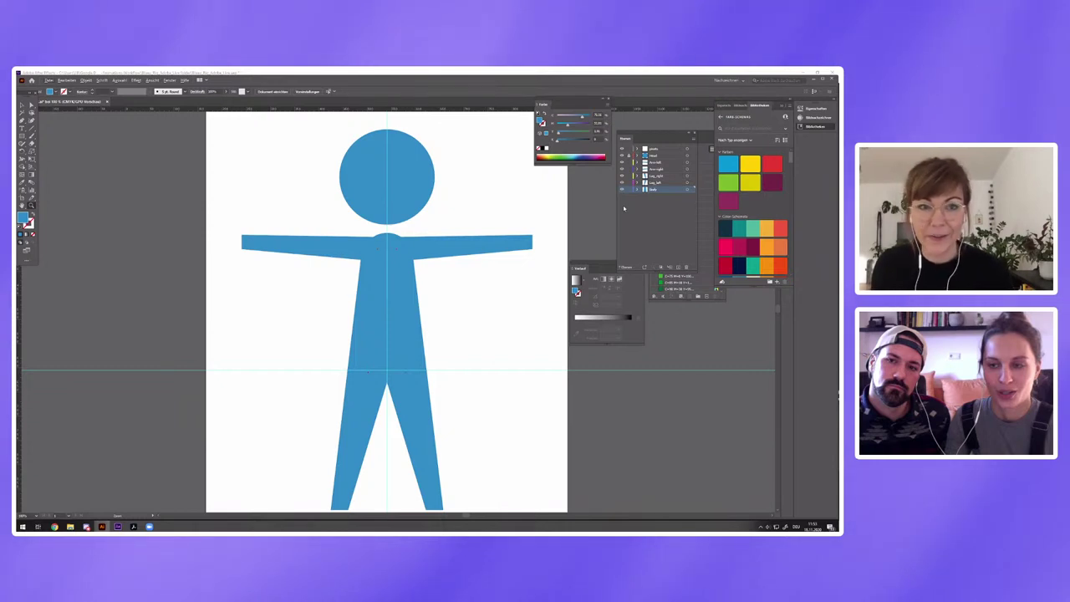
pyautogui.moveTo(621, 189); pyautogui.dragTo(621, 154)
pyautogui.click(621, 181)
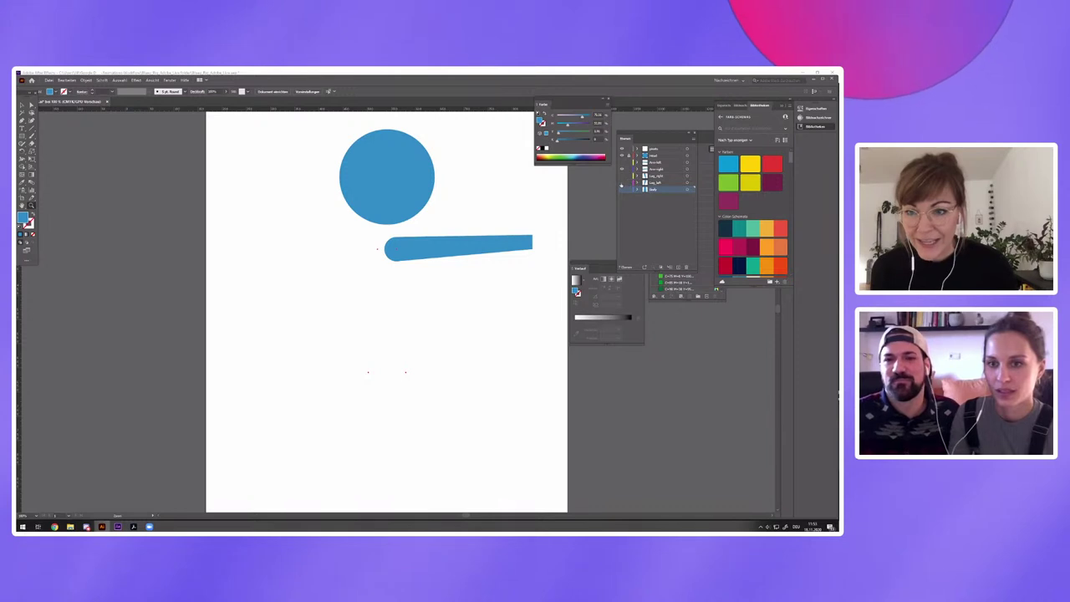
pyautogui.click(621, 183)
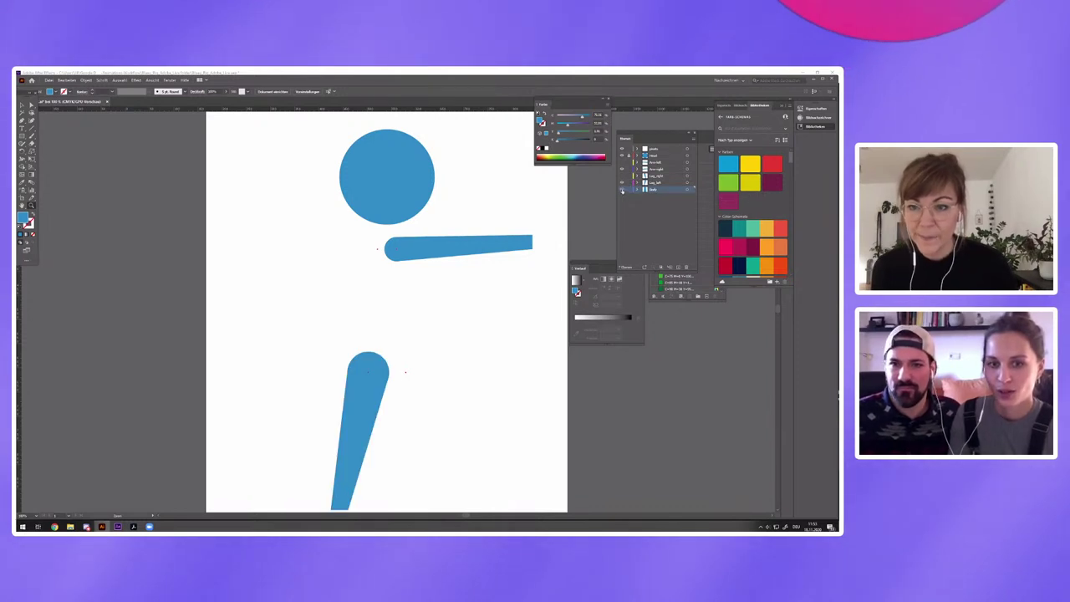
pyautogui.click(621, 173)
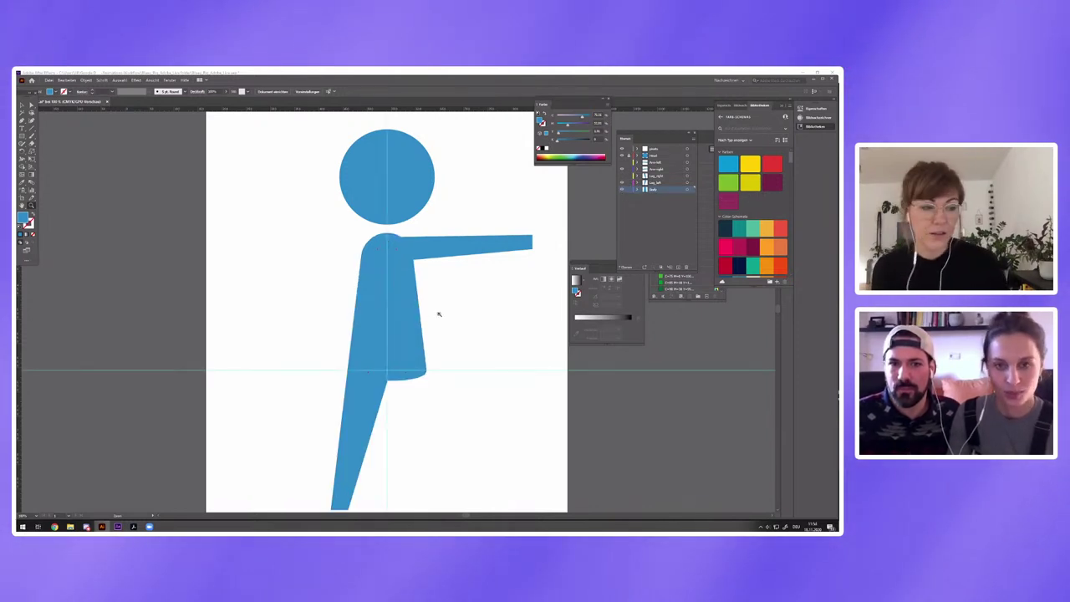
# Hide the body layer to examine the right arm's rounded shoulder end and its joint point
pyautogui.scroll(2, 401, 264)
pyautogui.scroll(1, 390, 330)
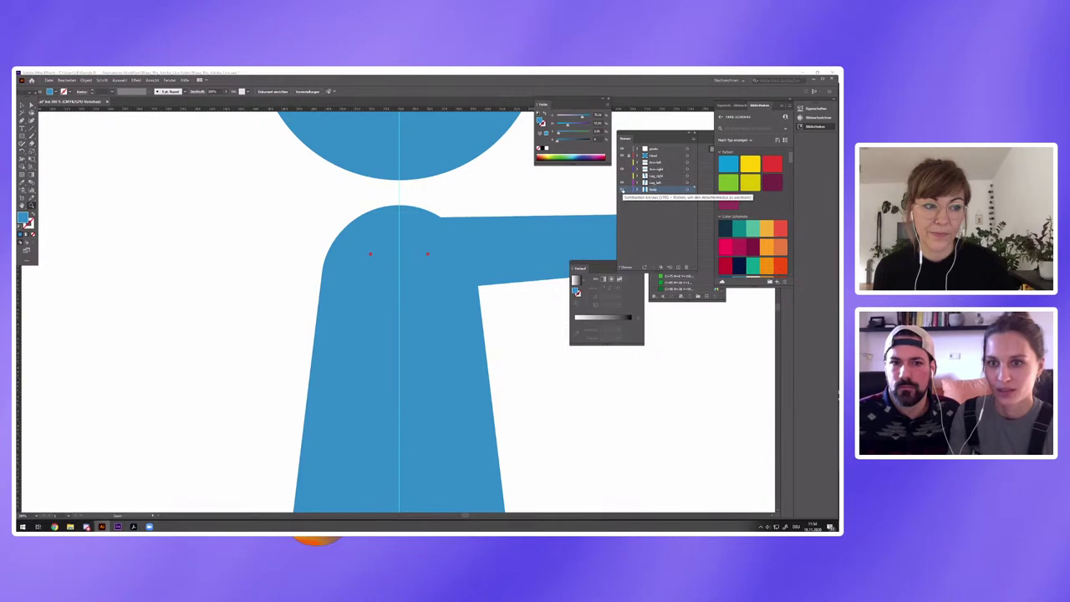
pyautogui.click(622, 190)
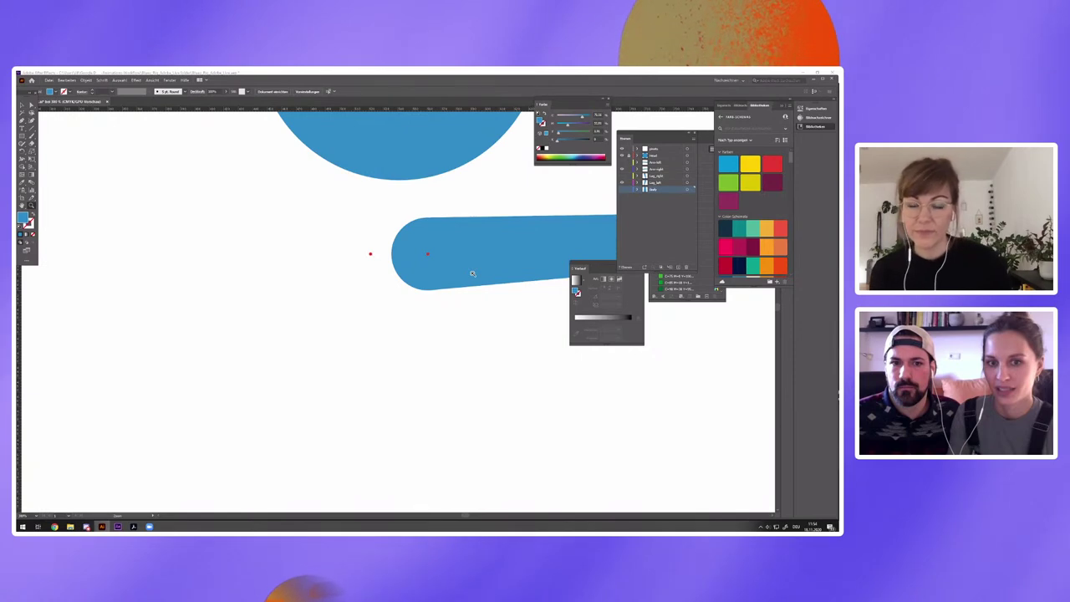
pyautogui.hotkey('ctrl', '0')
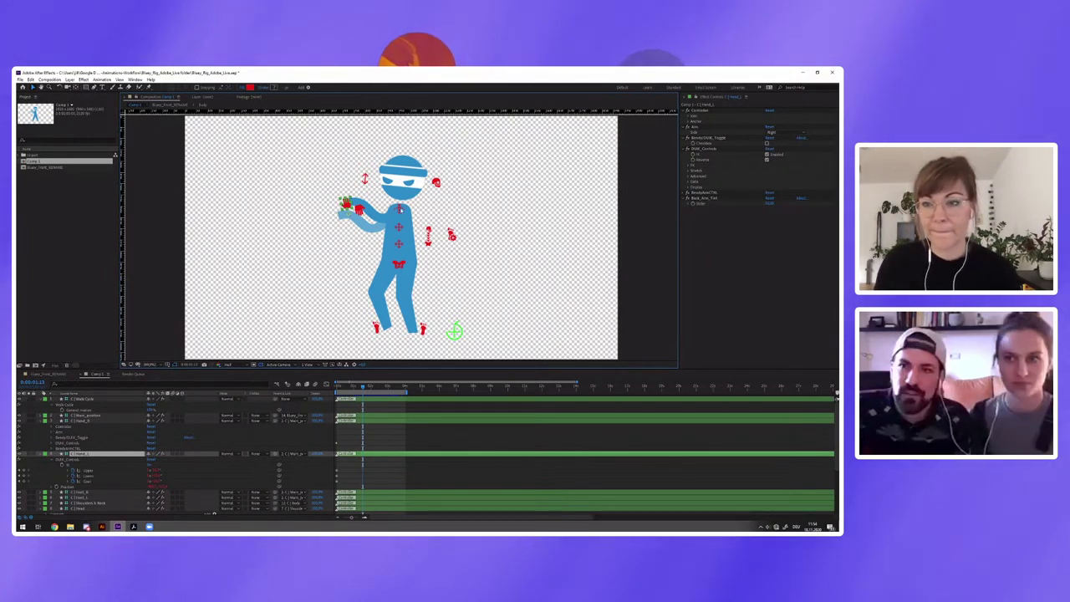
# In After Effects, test the leg rig by raising the Foot_L controller to bend the knee and lowering it again
pyautogui.moveTo(667, 179); pyautogui.dragTo(647, 178)
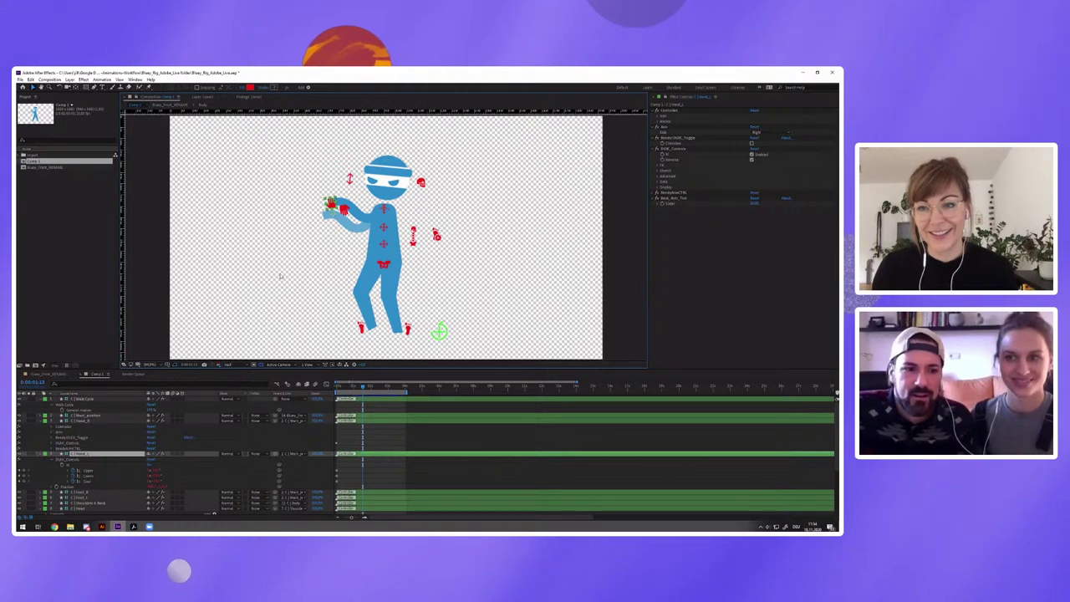
pyautogui.click(363, 326)
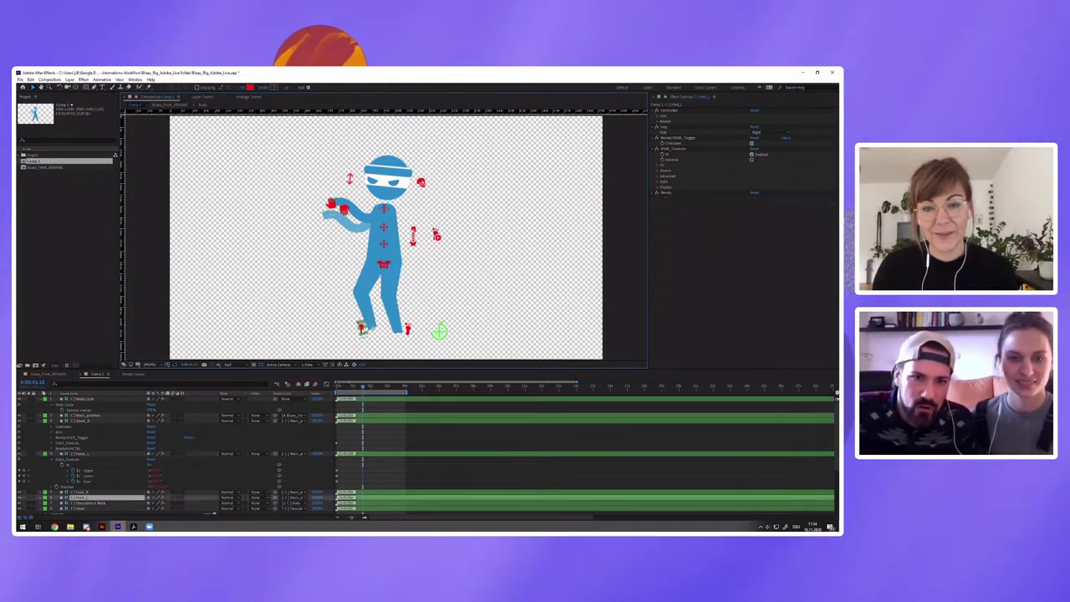
pyautogui.moveTo(346, 313)
pyautogui.mouseDown()
pyautogui.moveTo(338, 303)
pyautogui.moveTo(332, 310)
pyautogui.mouseUp()
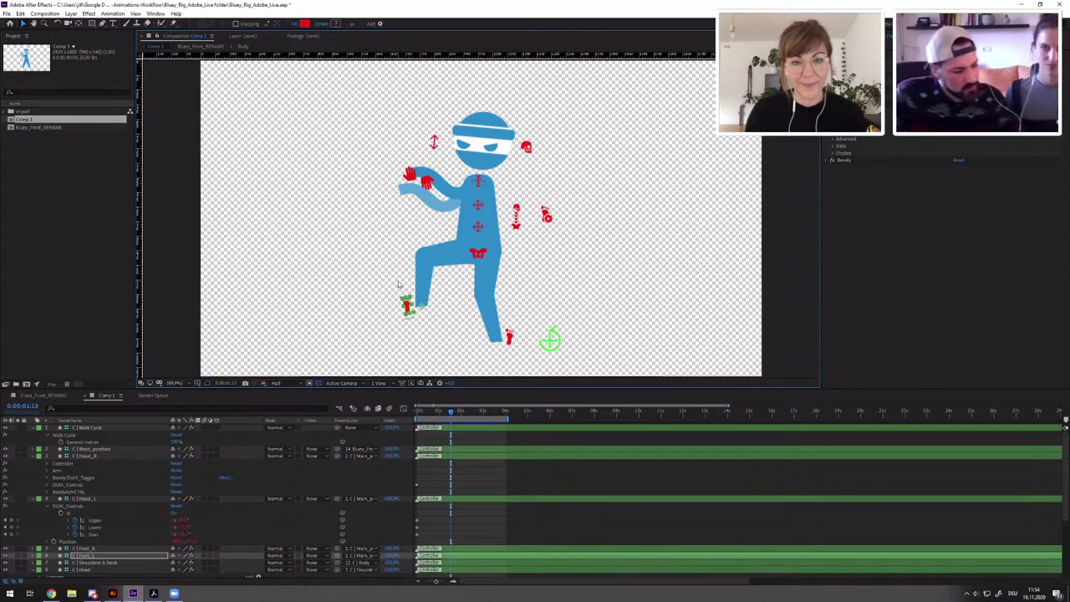
pyautogui.moveTo(406, 305); pyautogui.dragTo(450, 335)
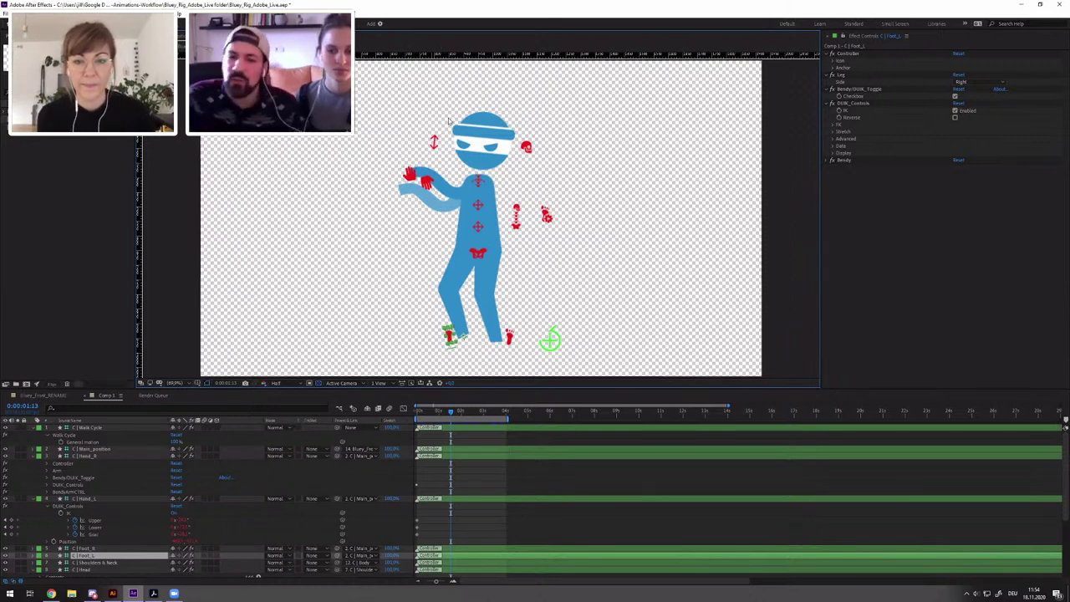
# Try out the Body controller, then shift the whole character slightly upward with the Main_position controller
pyautogui.click(515, 216)
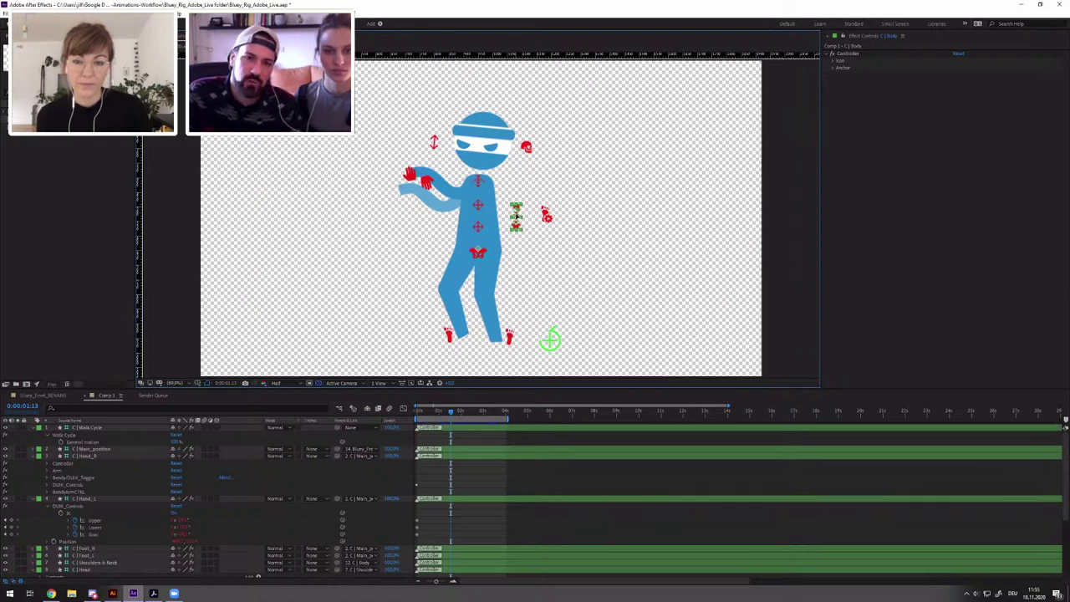
pyautogui.moveTo(516, 222)
pyautogui.mouseDown()
pyautogui.moveTo(512, 164)
pyautogui.moveTo(509, 222)
pyautogui.moveTo(508, 174)
pyautogui.moveTo(515, 216)
pyautogui.mouseUp()
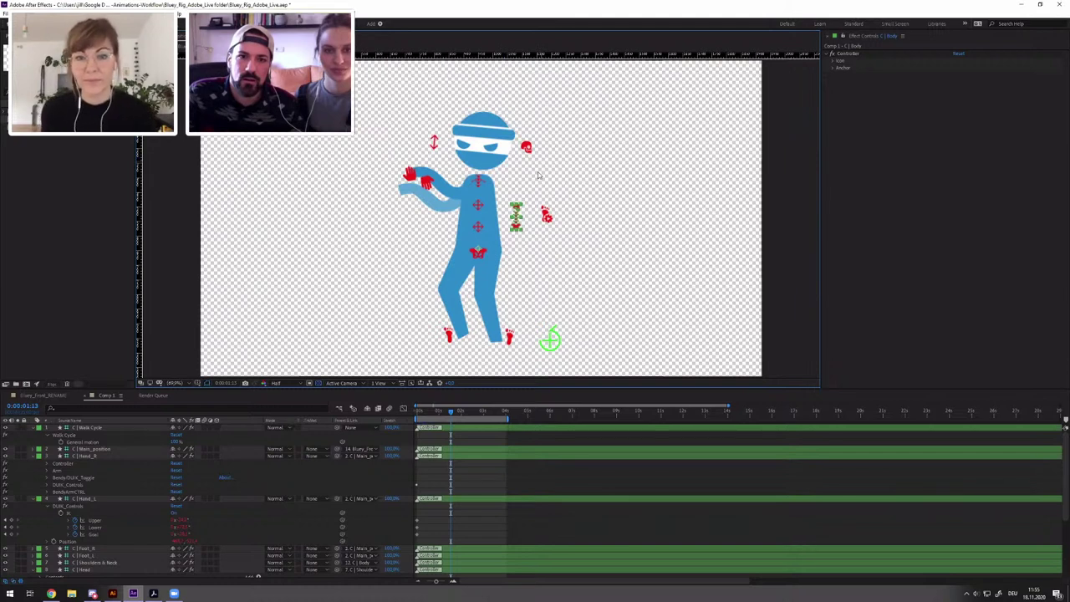
pyautogui.moveTo(550, 342); pyautogui.dragTo(549, 336)
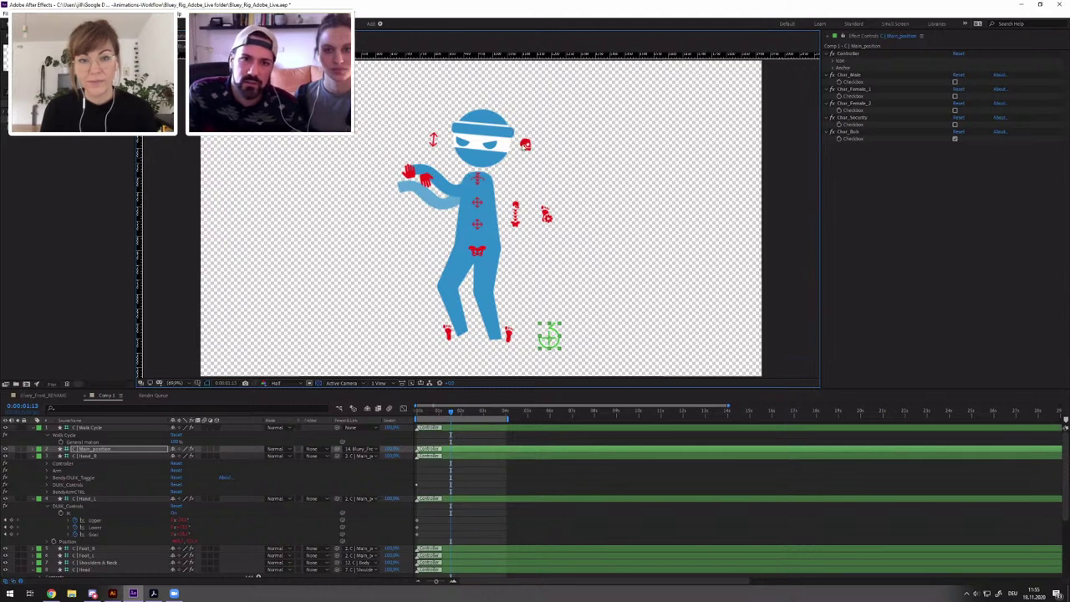
# Adjust the Blink slider on the character's eye controller to narrow both eyes
pyautogui.click(433, 141)
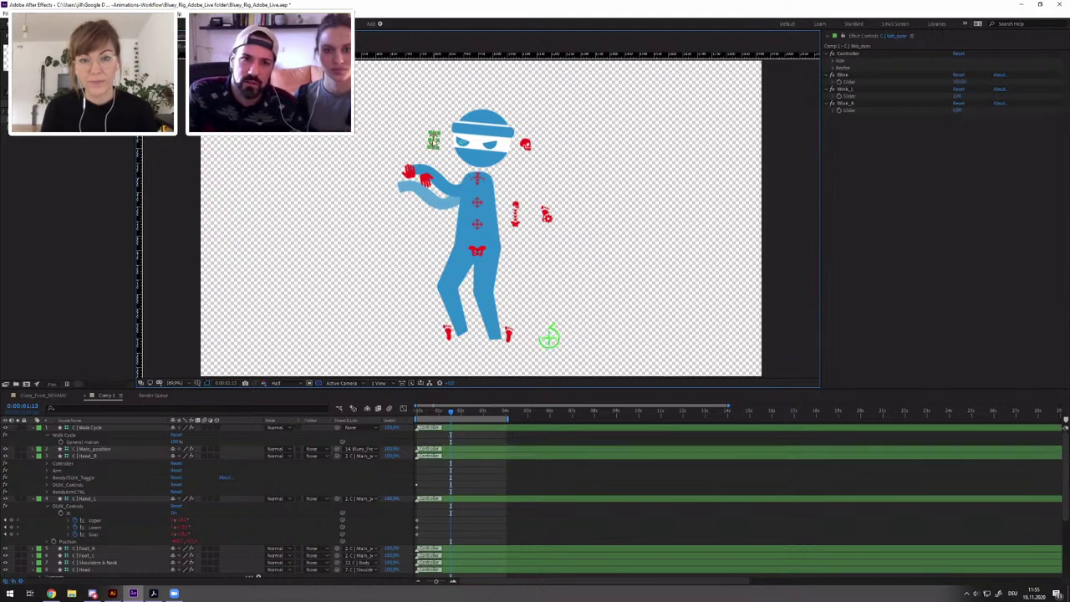
pyautogui.moveTo(430, 142); pyautogui.dragTo(436, 143)
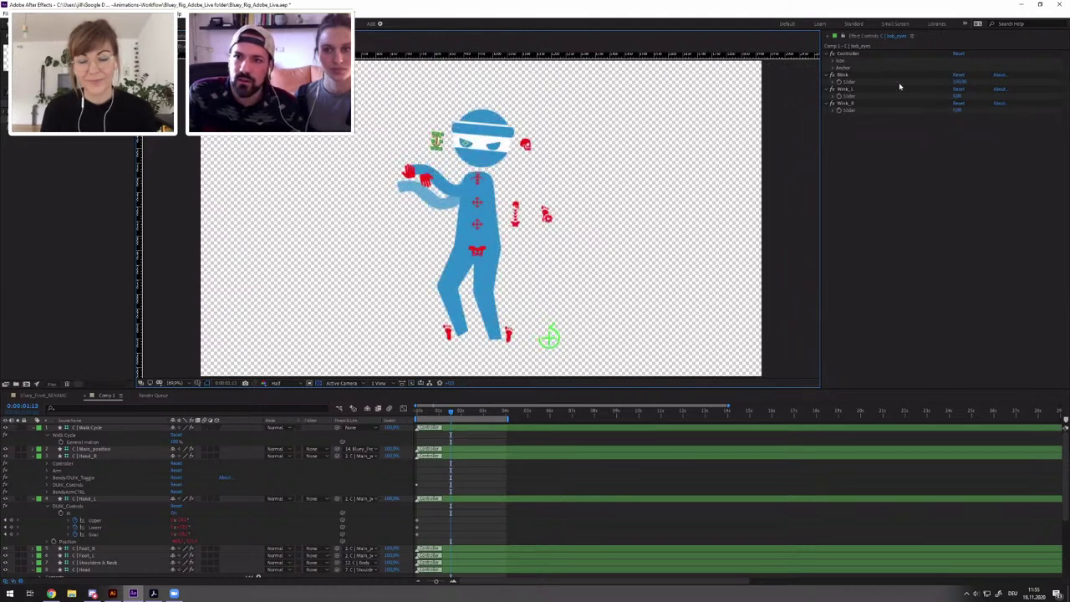
pyautogui.click(957, 84)
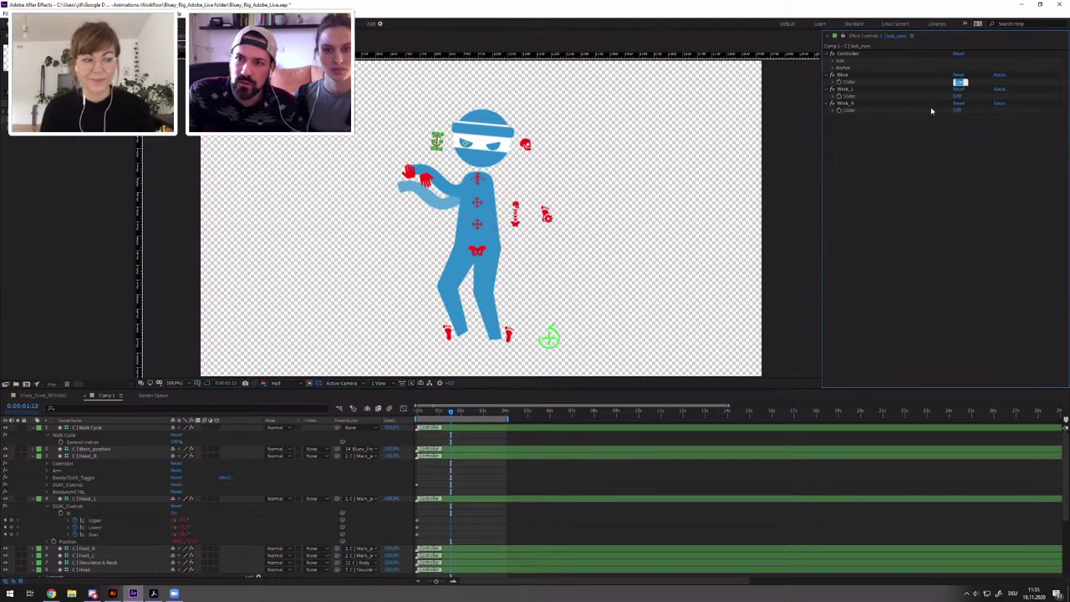
pyautogui.write('100')
pyautogui.press('Return')
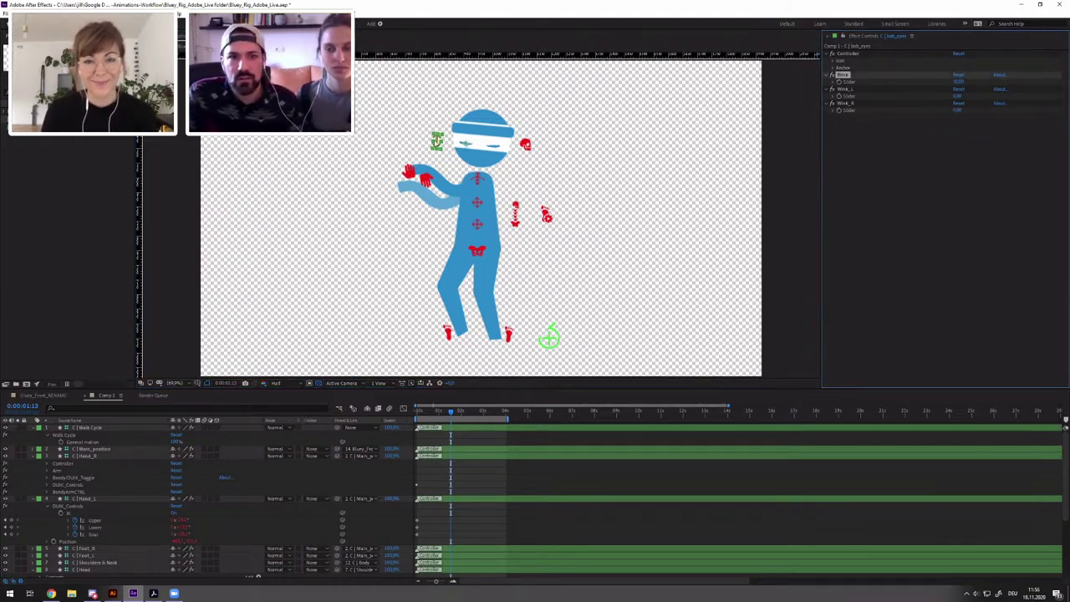
pyautogui.click(436, 142)
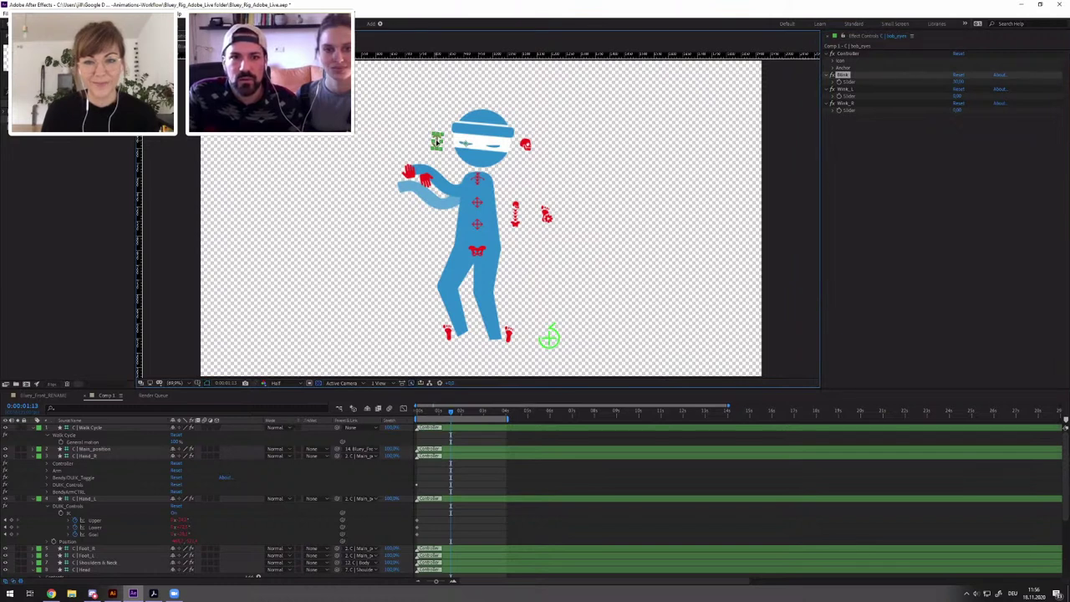
# Try tilting the head back with the Head controller, then undo the tilt
pyautogui.click(528, 147)
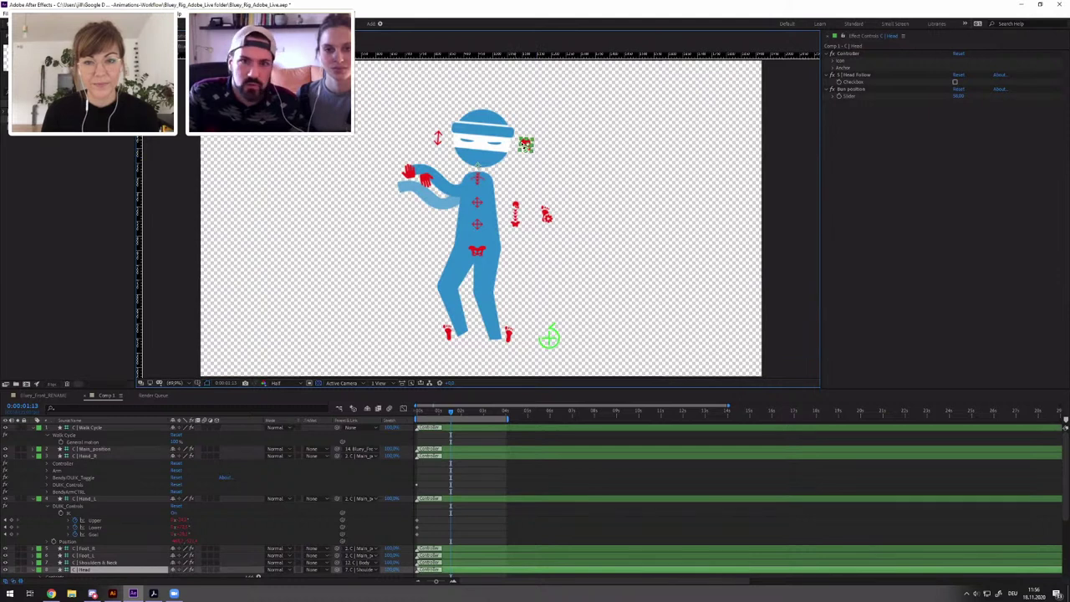
pyautogui.moveTo(526, 145); pyautogui.dragTo(519, 134)
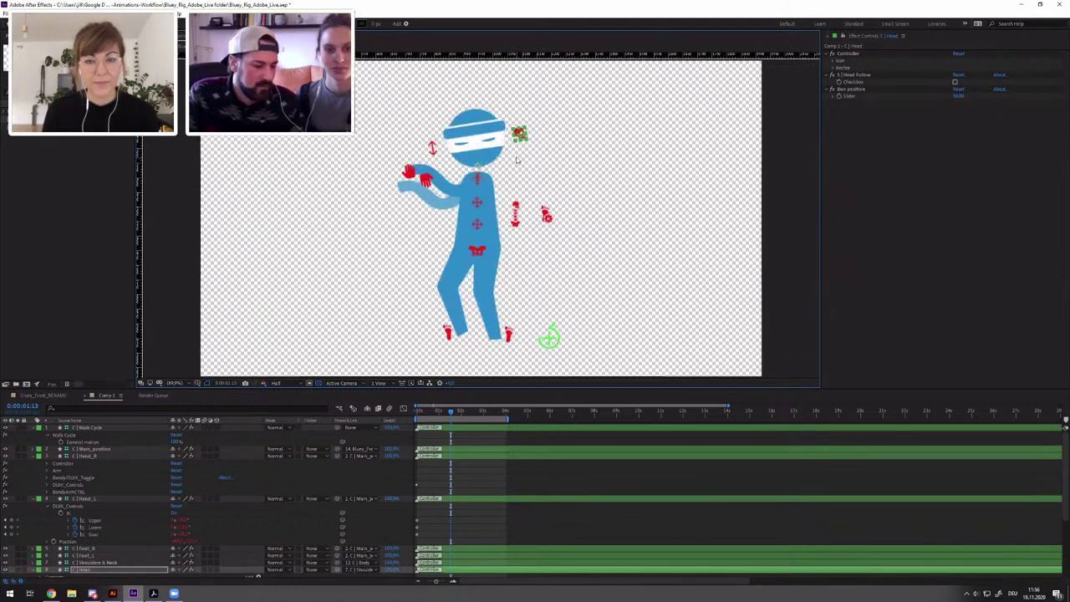
pyautogui.click(498, 153)
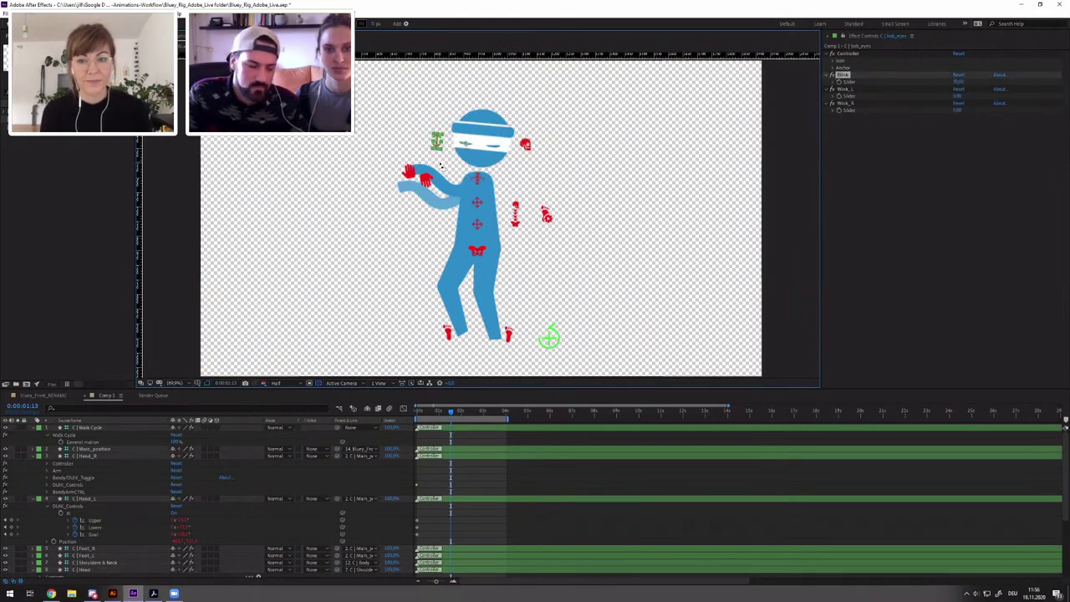
# On the Main_position controller, disable the currently shown masked character and enable Char_Female_1
pyautogui.click(549, 333)
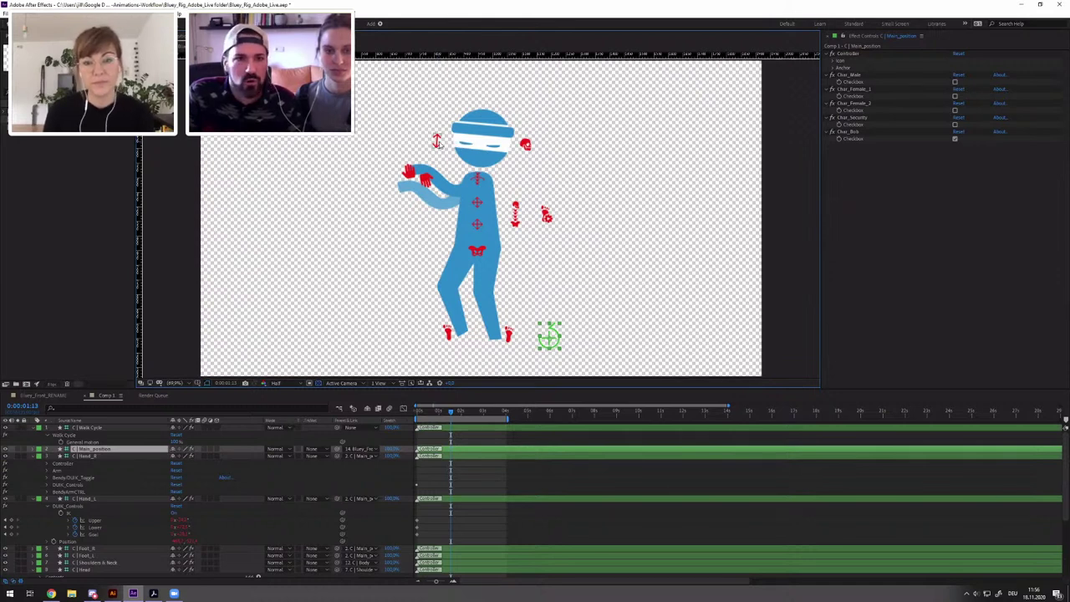
pyautogui.click(955, 140)
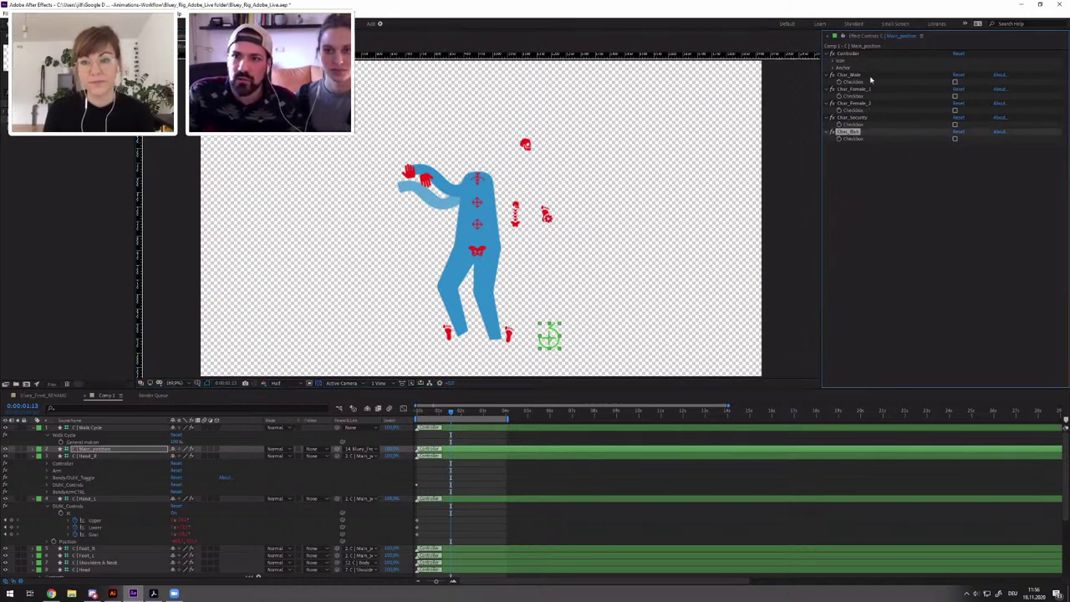
pyautogui.click(955, 95)
# Adjust the Bun position slider on the Head controller to move the hair bun to the top of the head
pyautogui.click(526, 144)
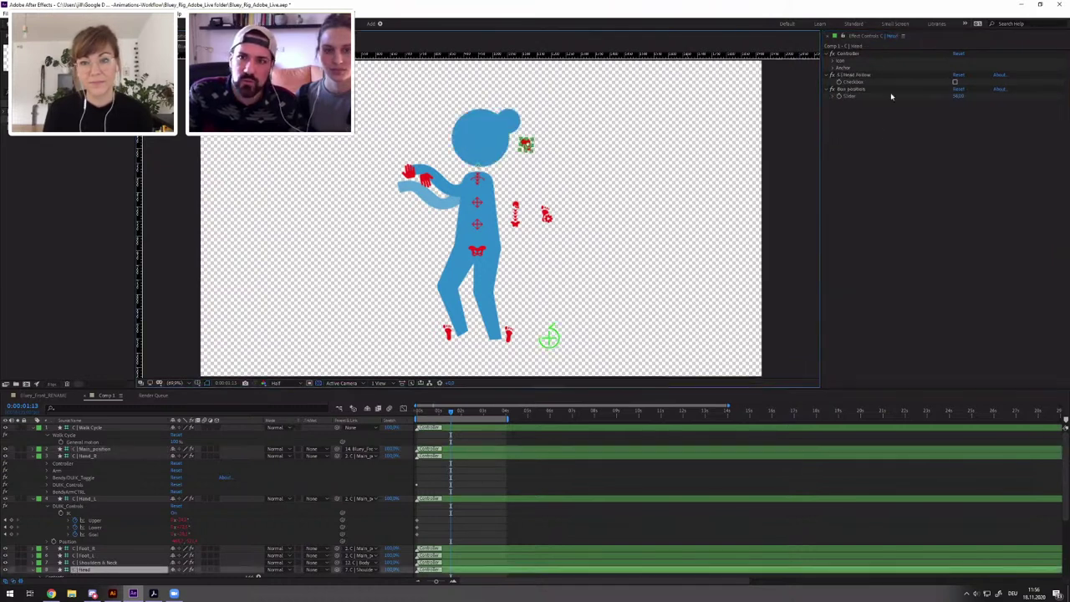
pyautogui.click(958, 96)
pyautogui.moveTo(945, 95); pyautogui.dragTo(961, 112)
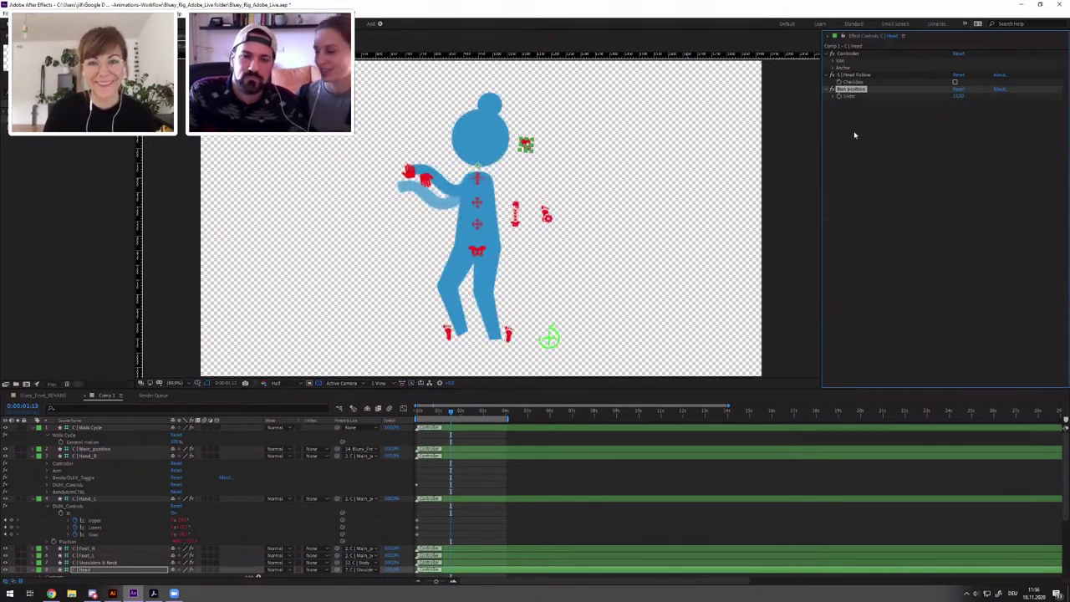
# On the Main_position controller, switch the character variant from Char_Female_1 to Char_Female_2
pyautogui.click(549, 337)
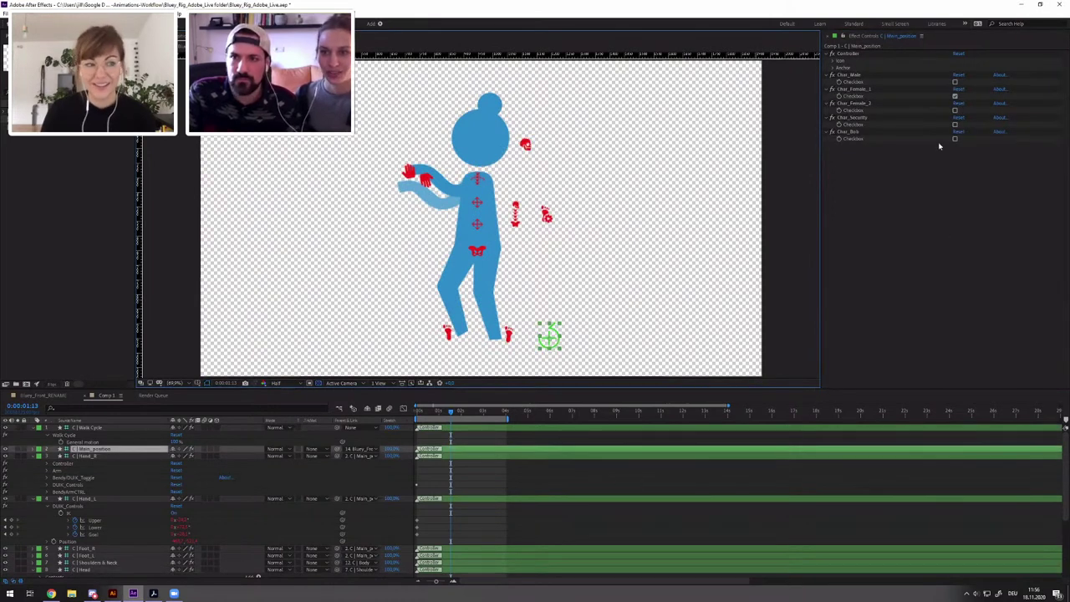
pyautogui.click(956, 97)
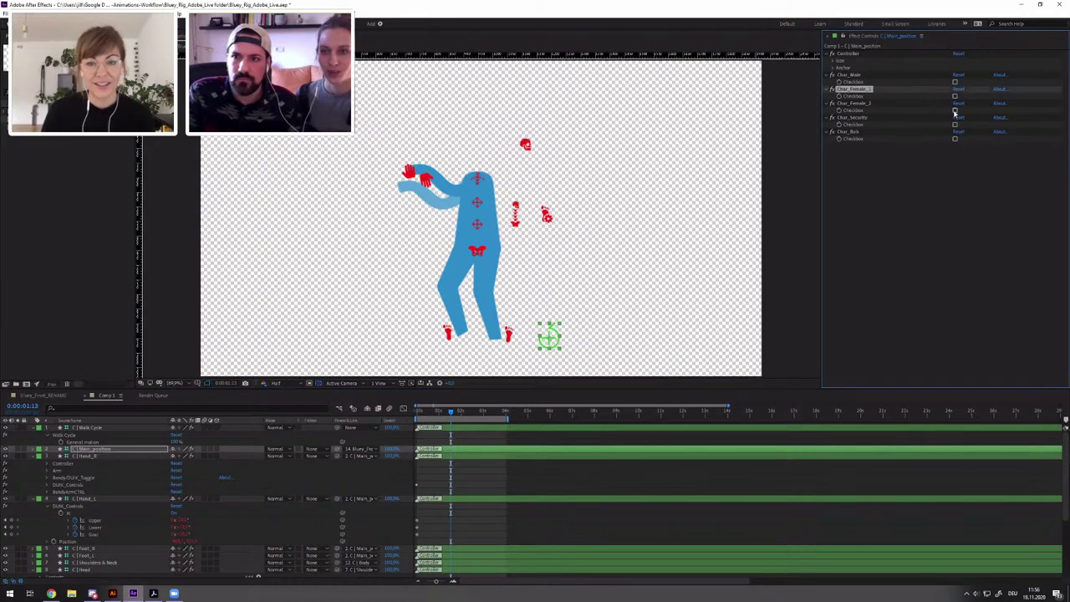
pyautogui.click(956, 111)
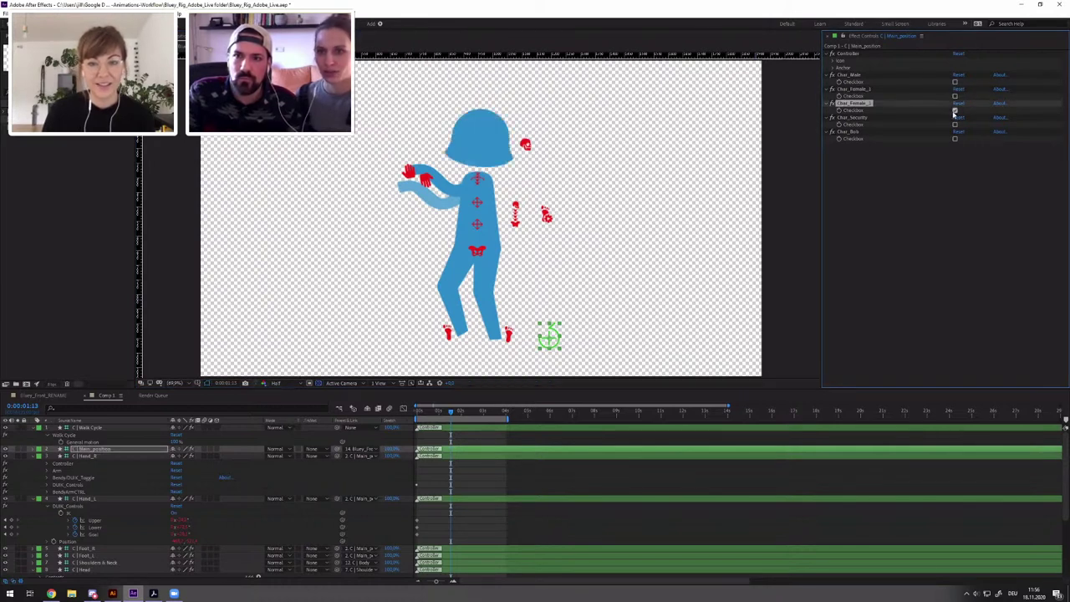
# Try the Char_Security variant in place of Char_Female_2, then switch the character to Char_Male
pyautogui.click(955, 123)
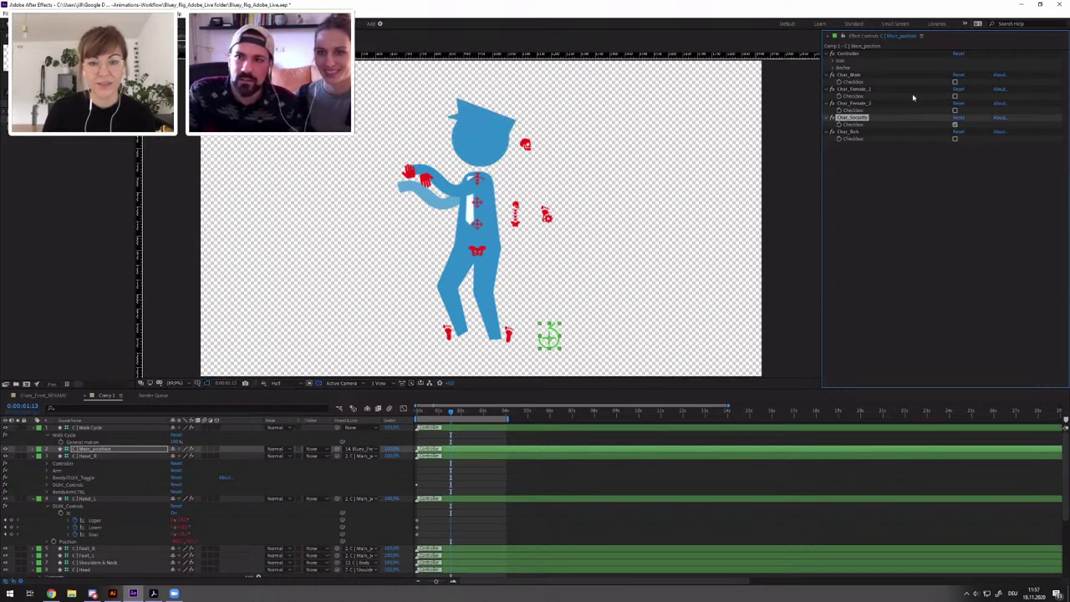
pyautogui.click(955, 124)
pyautogui.click(955, 81)
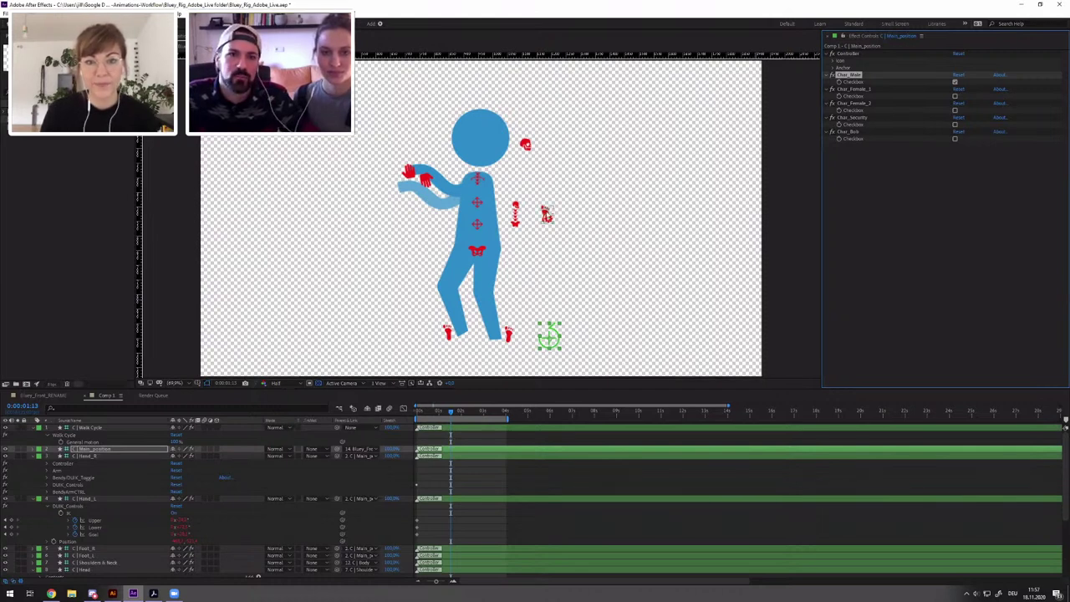
# Select the Walk Cycle controller and step back through earlier frames to examine the leg motion
pyautogui.click(547, 215)
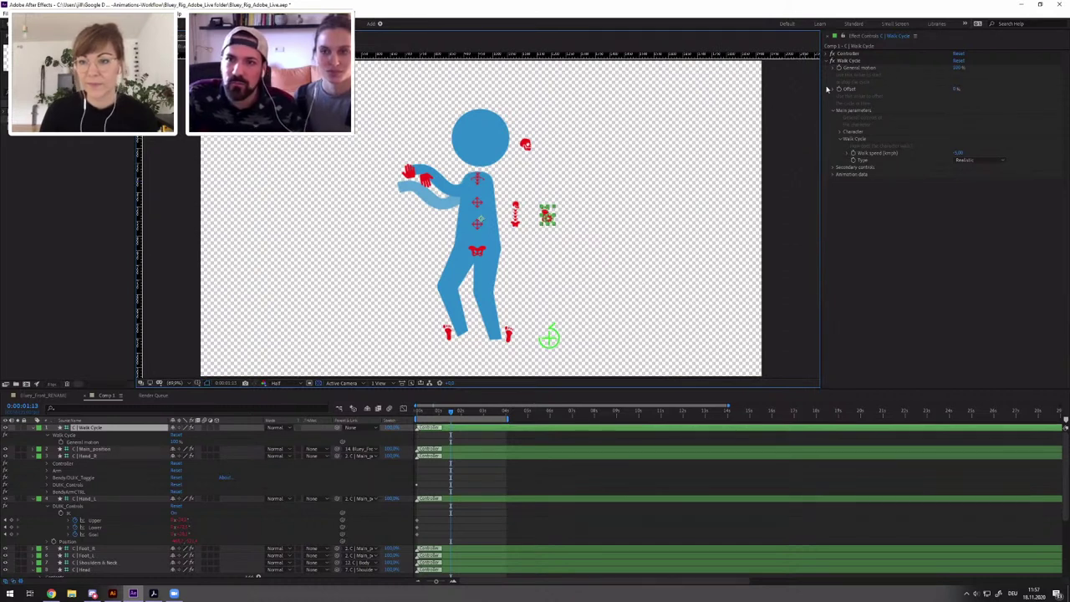
pyautogui.click(445, 411)
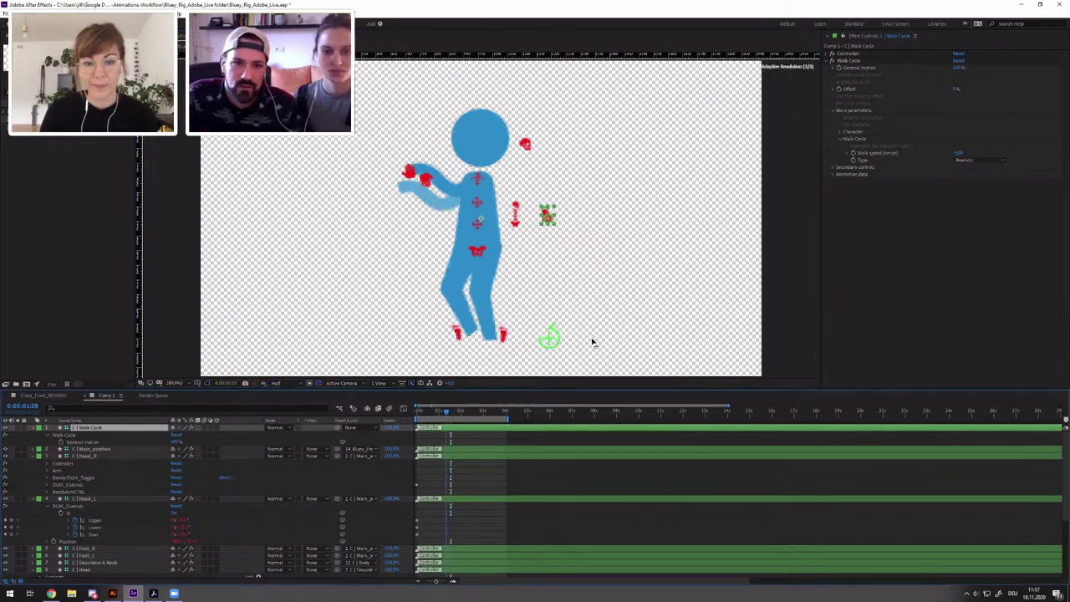
pyautogui.press('pageup')
pyautogui.press('pageup')
pyautogui.press('pageup')
pyautogui.press('pageup')
pyautogui.press('pageup')
# Test the Walk Cycle by setting General motion to 0 % and checking another frame, then restore it to 100 %
pyautogui.click(959, 68)
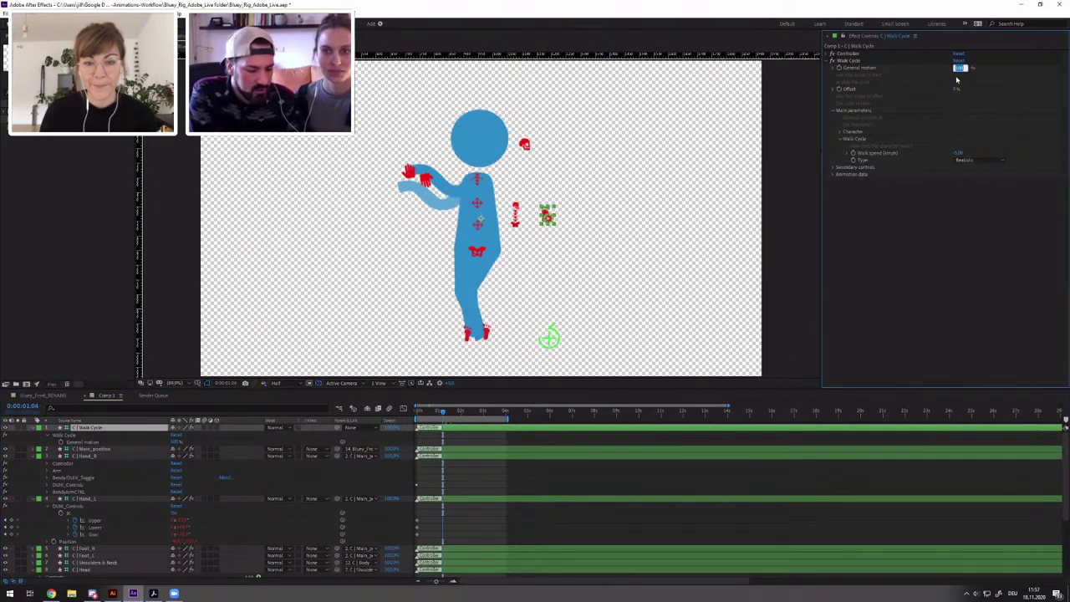
pyautogui.write('0')
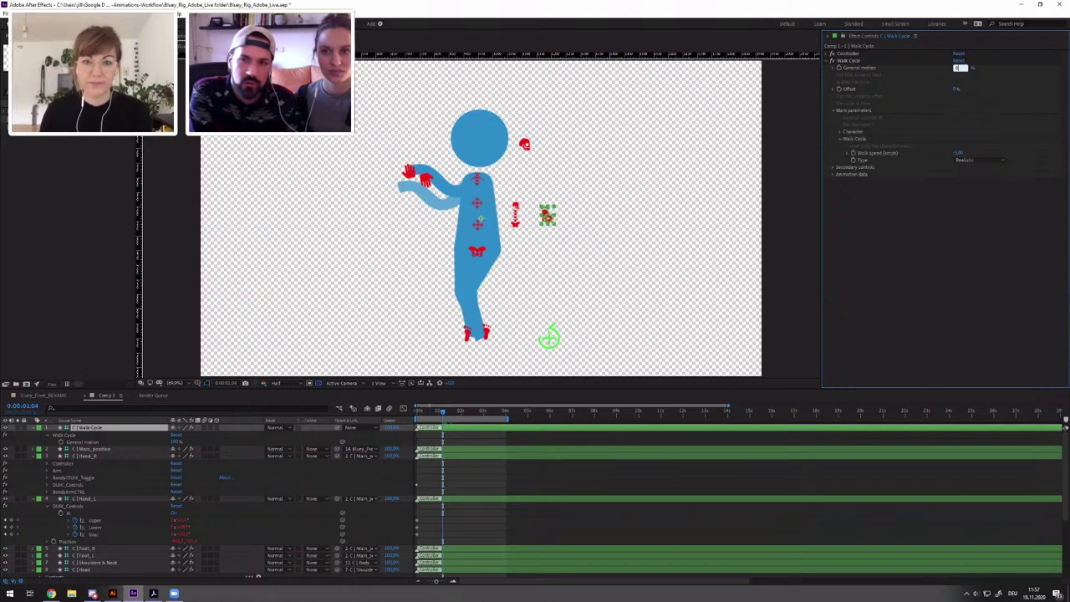
pyautogui.press('Return')
pyautogui.hotkey('shift', 'pagedown')
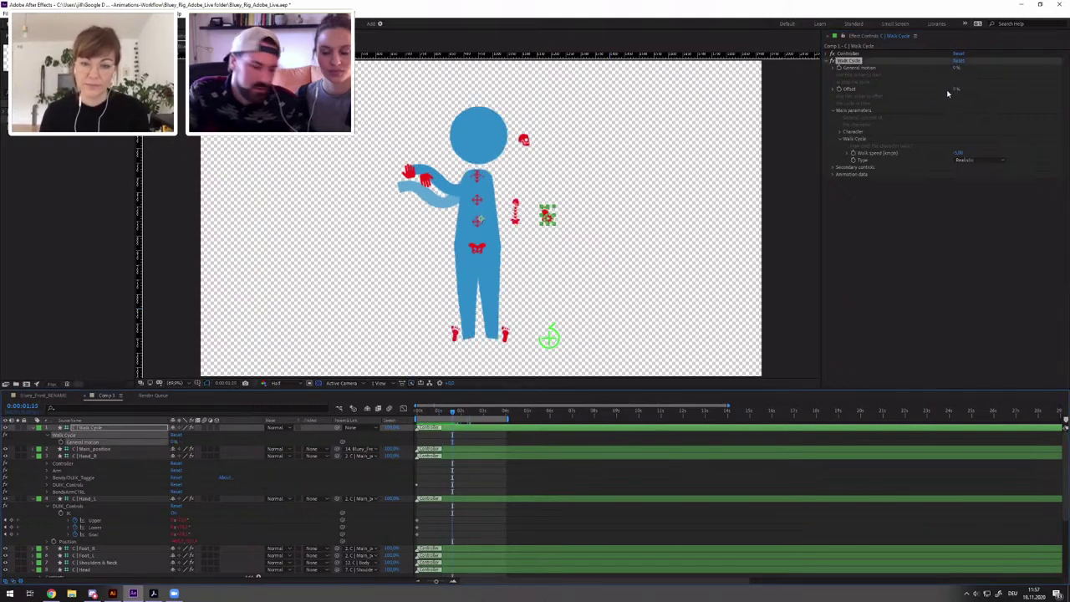
pyautogui.click(956, 67)
pyautogui.write('100')
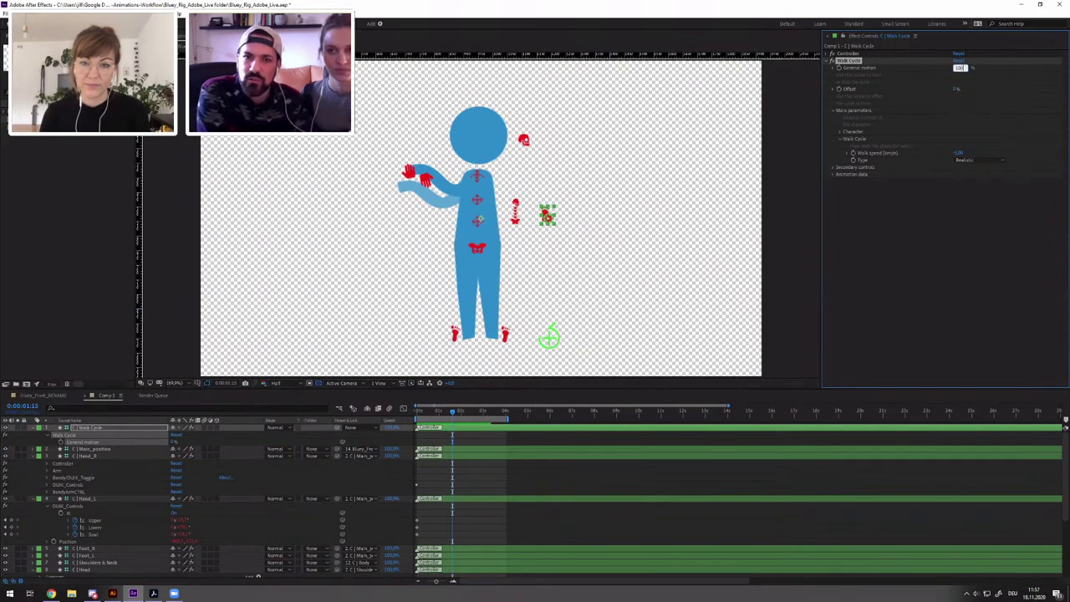
pyautogui.press('Return')
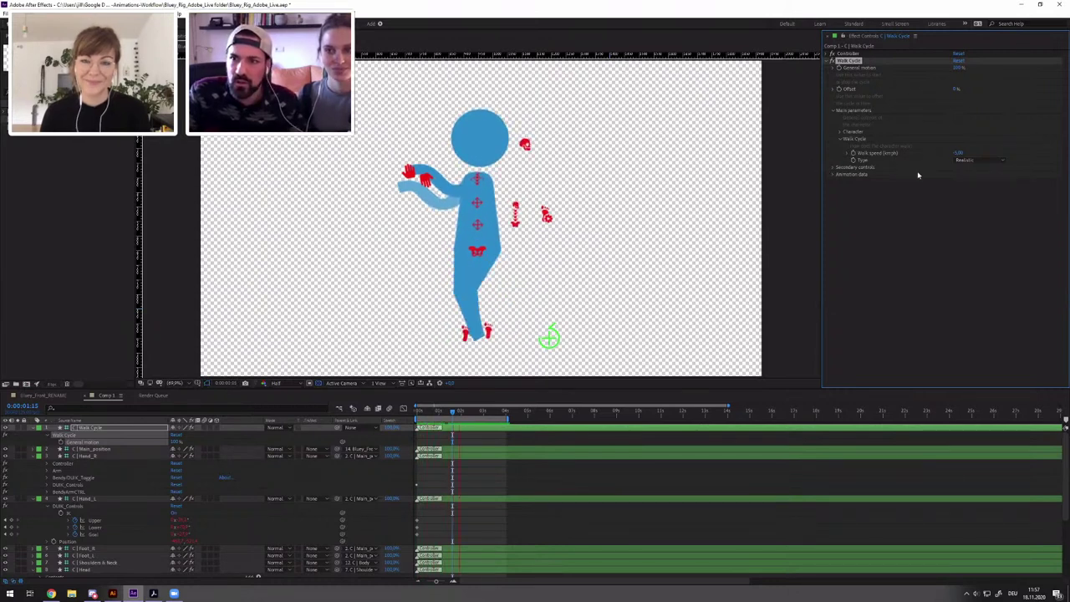
# Try the Dancing walk cycle type during playback, then return the type to Realistic
pyautogui.click(962, 161)
pyautogui.click(975, 178)
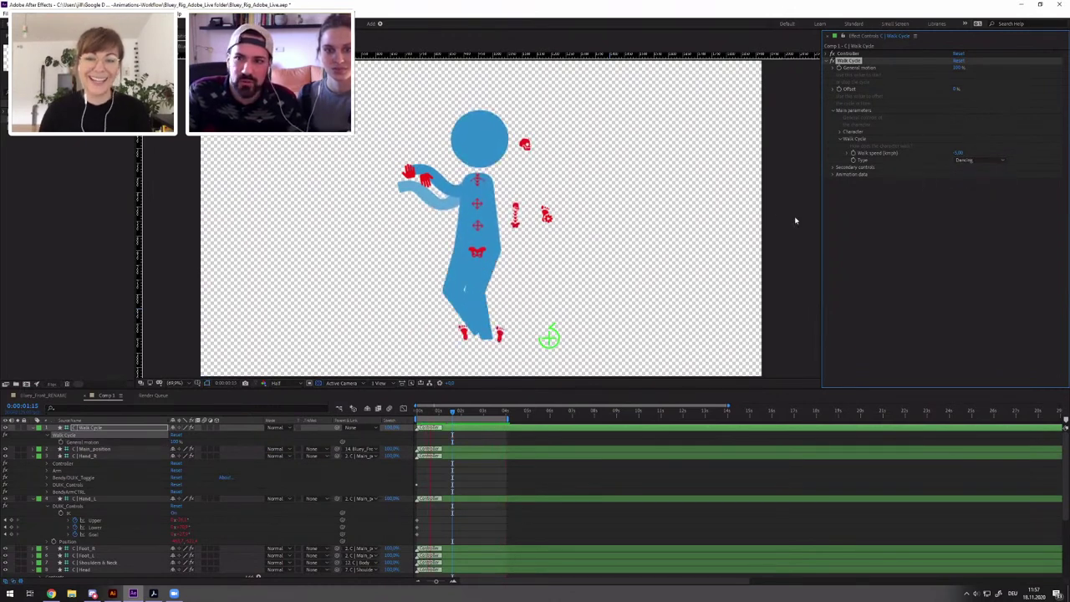
pyautogui.click(960, 163)
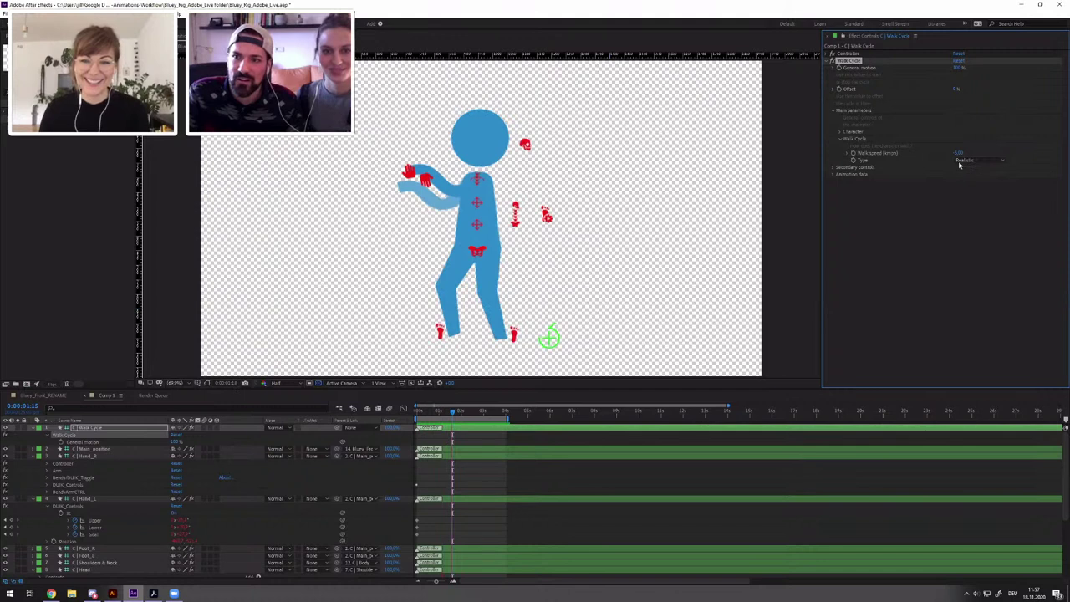
pyautogui.click(959, 160)
# Exaggerate the walk by raising the Walk Cycle's General motion above 100 % during playback
pyautogui.click(960, 68)
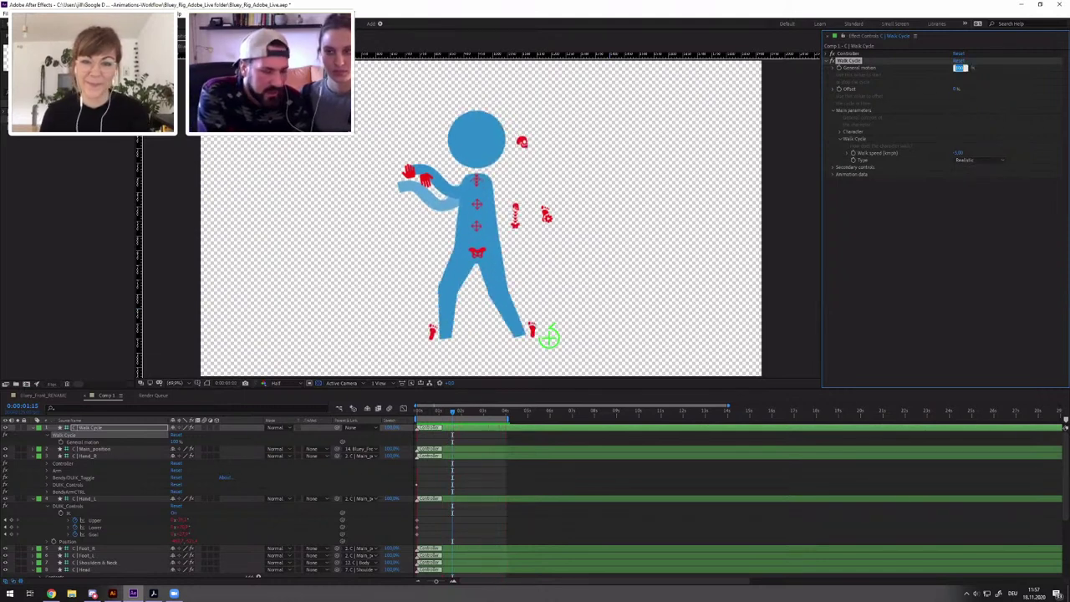
pyautogui.write('200')
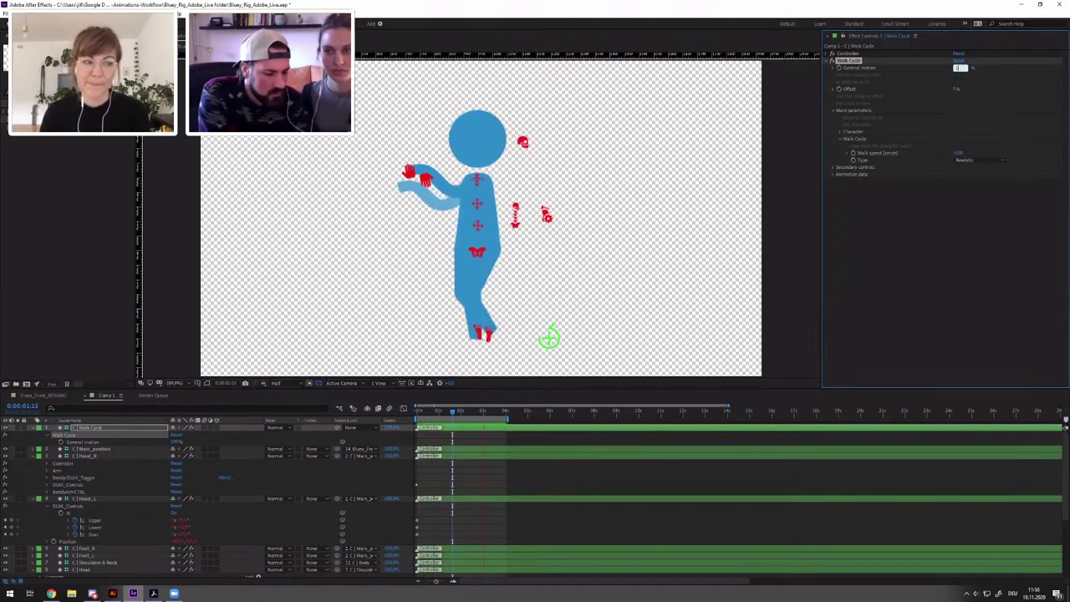
pyautogui.press('Return')
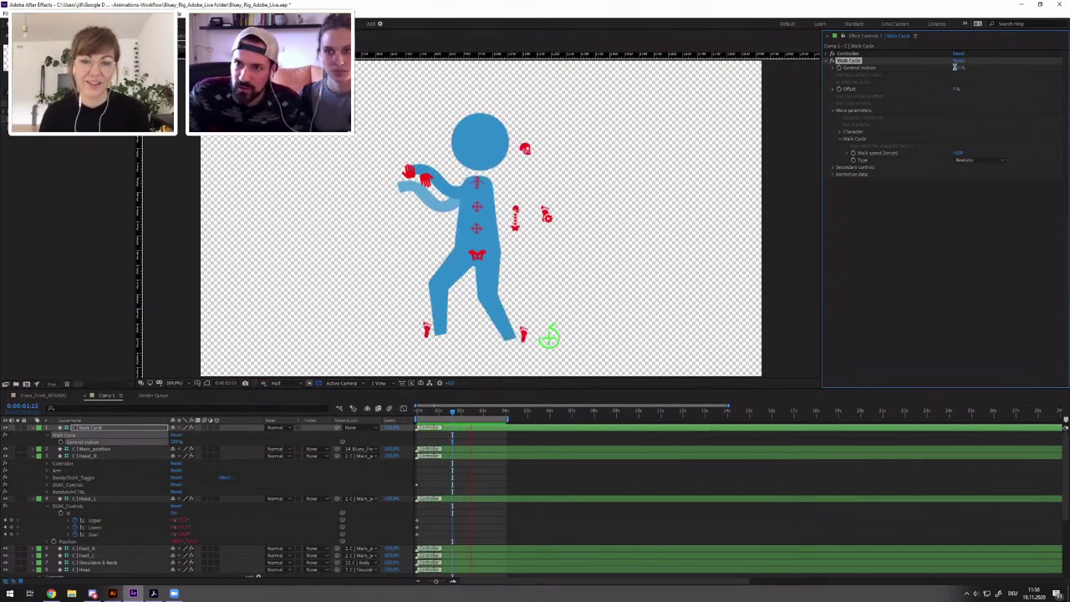
pyautogui.press('Return')
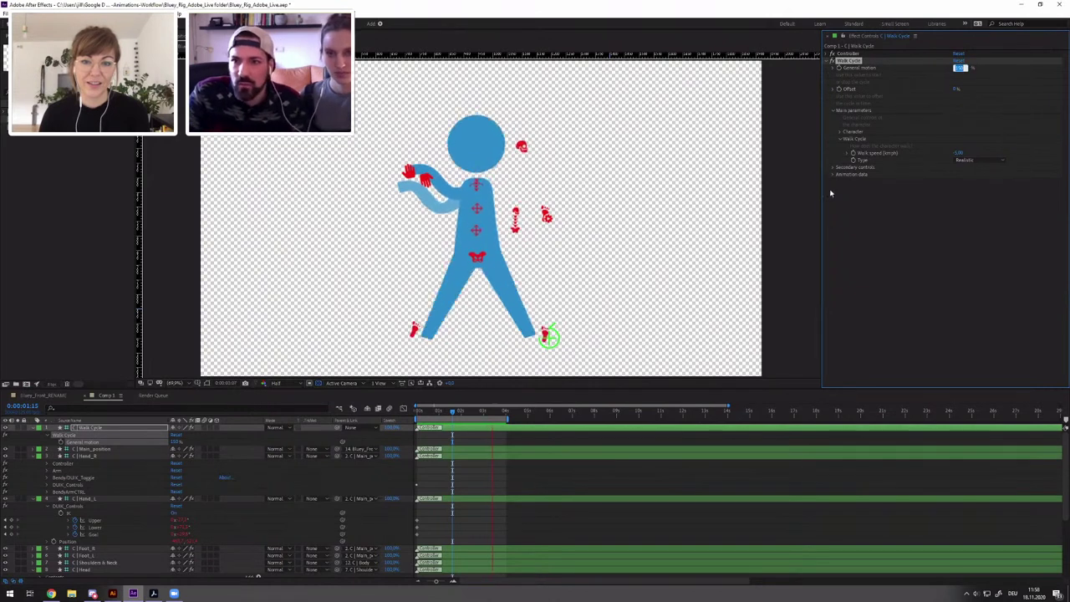
# Expand the Walk Cycle's Secondary controls and set General motion to 100 %
pyautogui.click(834, 167)
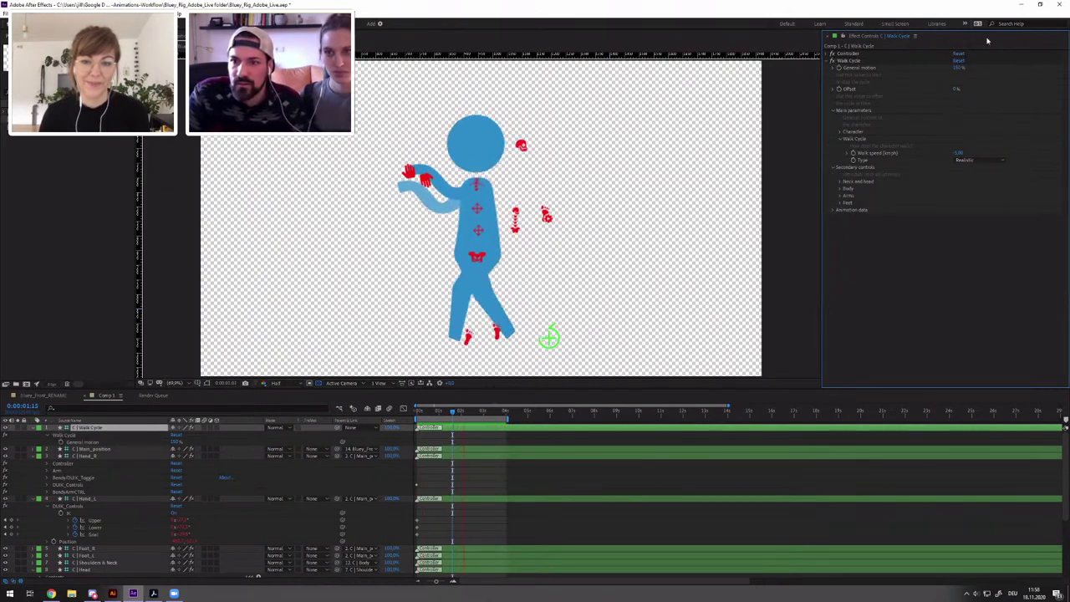
pyautogui.moveTo(823, 204); pyautogui.dragTo(774, 206)
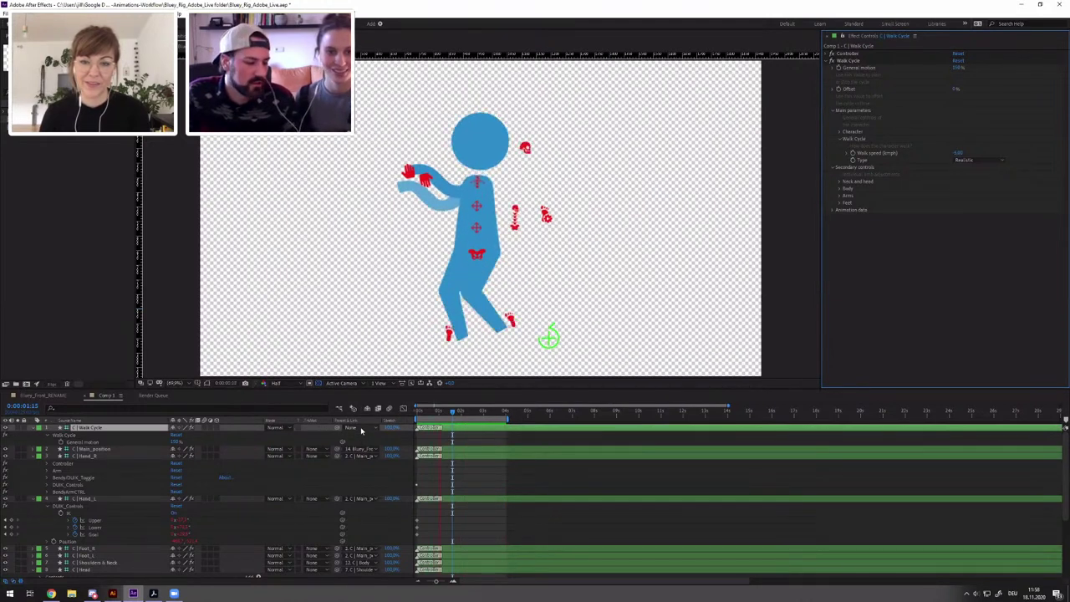
pyautogui.click(959, 69)
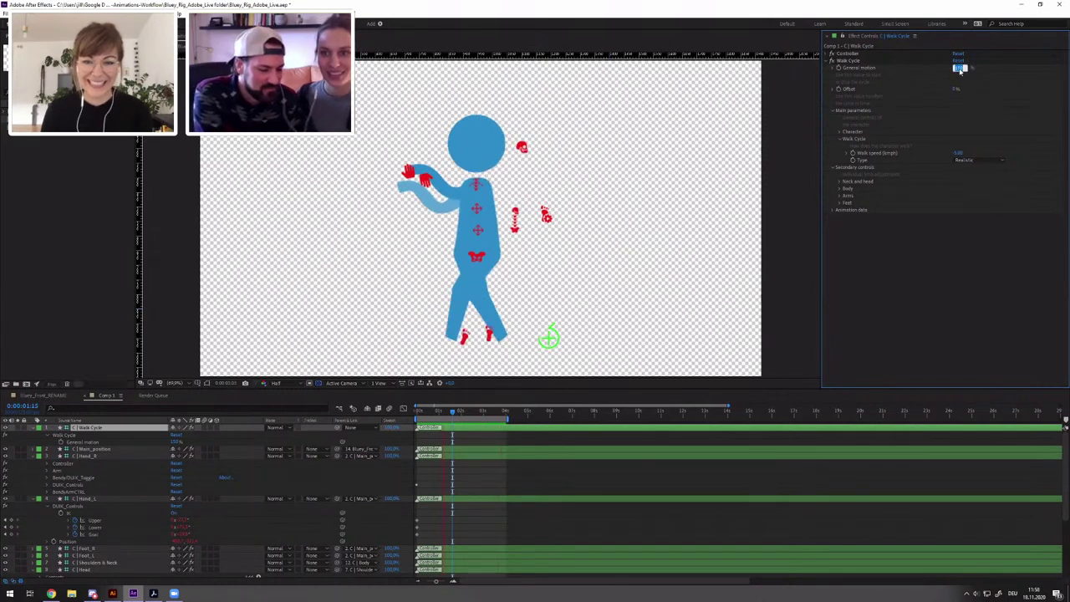
pyautogui.write('0')
pyautogui.press('Return')
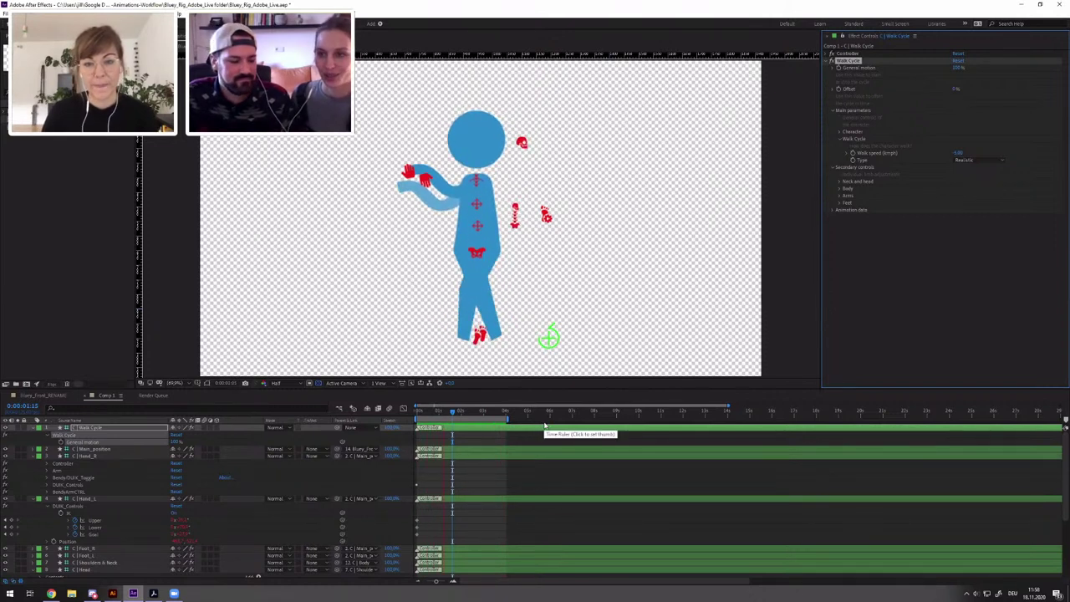
pyautogui.click(545, 216)
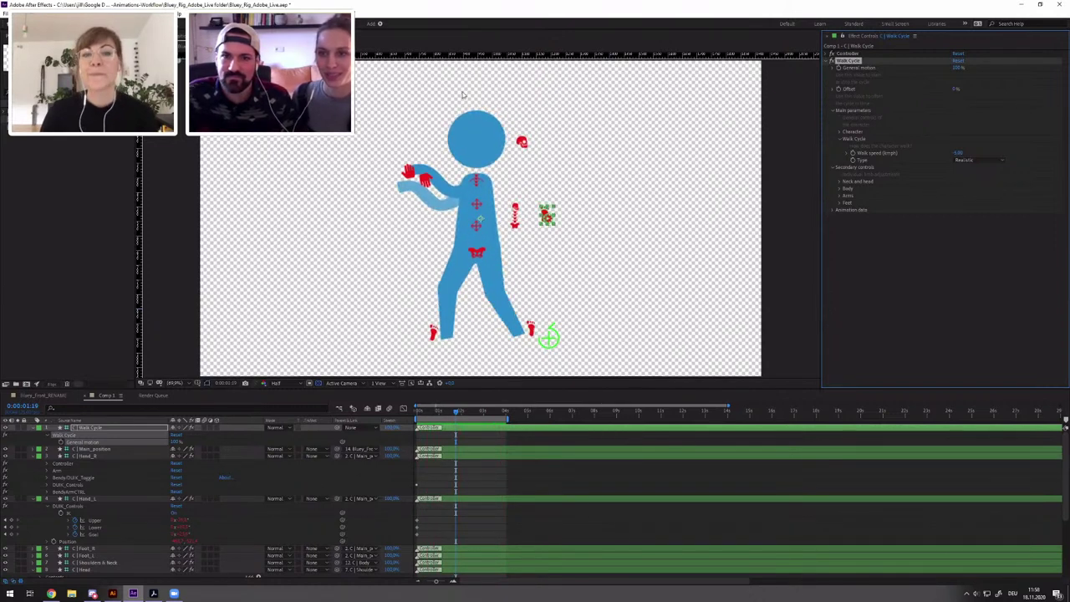
# Switch the character variant on the main position controller from Char_Male to Char_Bob
pyautogui.click(548, 337)
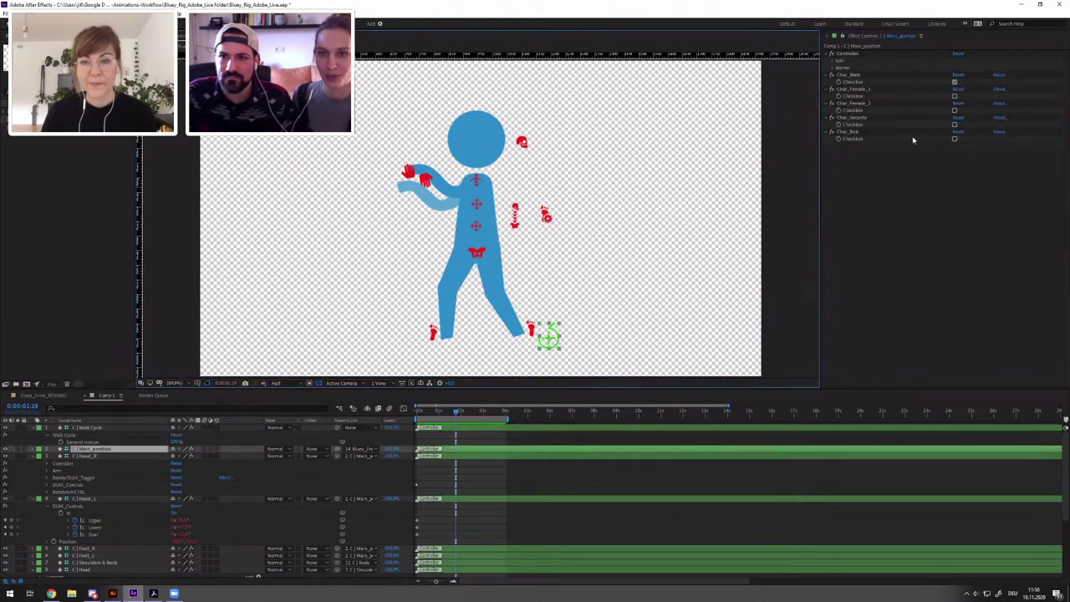
pyautogui.click(954, 139)
pyautogui.click(954, 82)
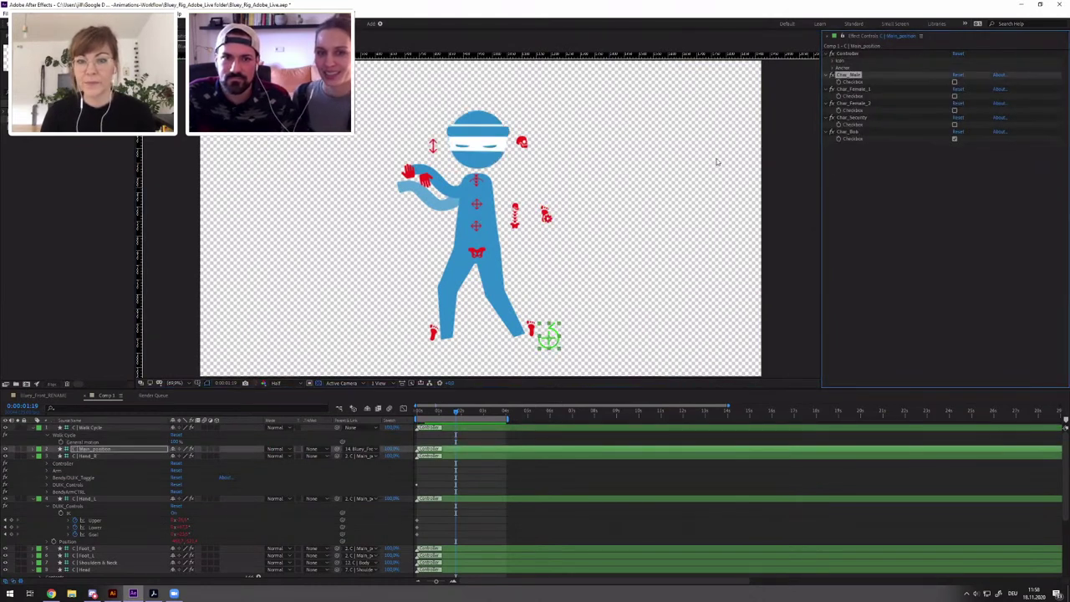
# Set the eye controller's Blink slider to 100 and shift the ninja's eyes slightly up and toward the facing side
pyautogui.click(433, 147)
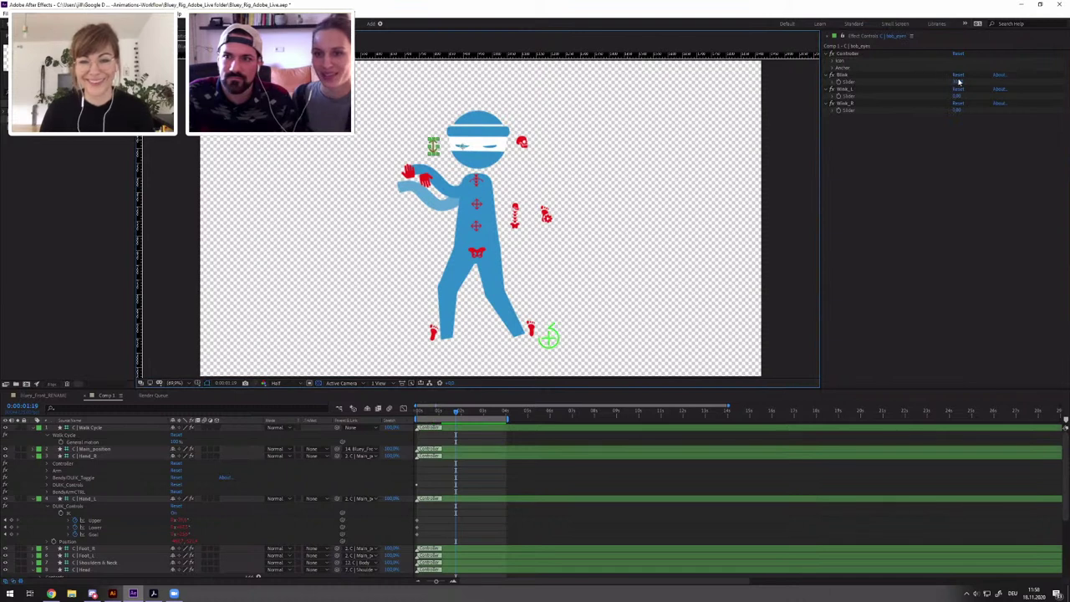
pyautogui.click(957, 82)
pyautogui.write('100')
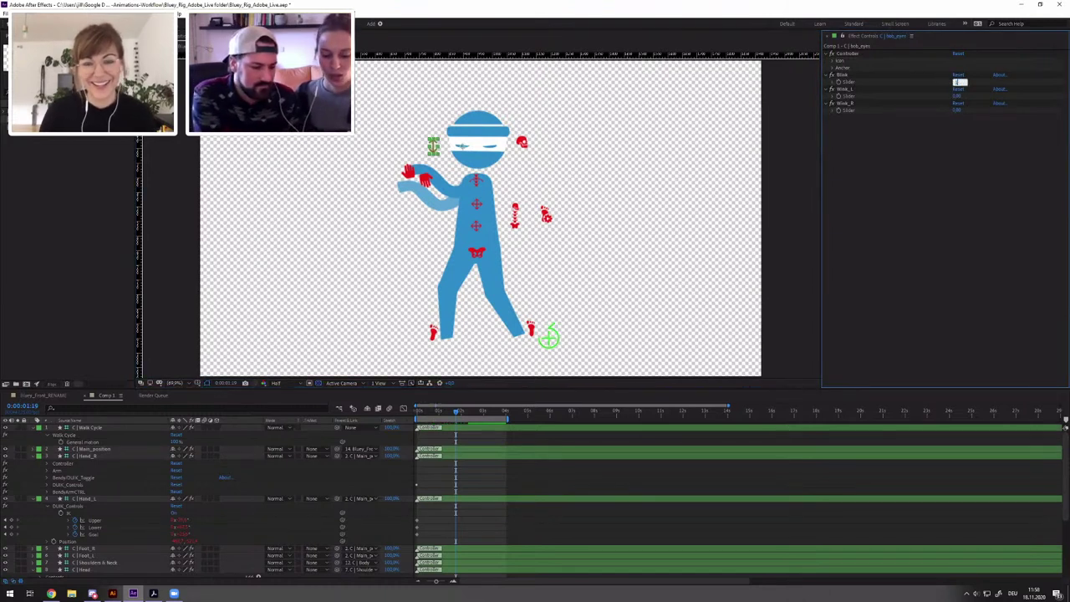
pyautogui.press('Return')
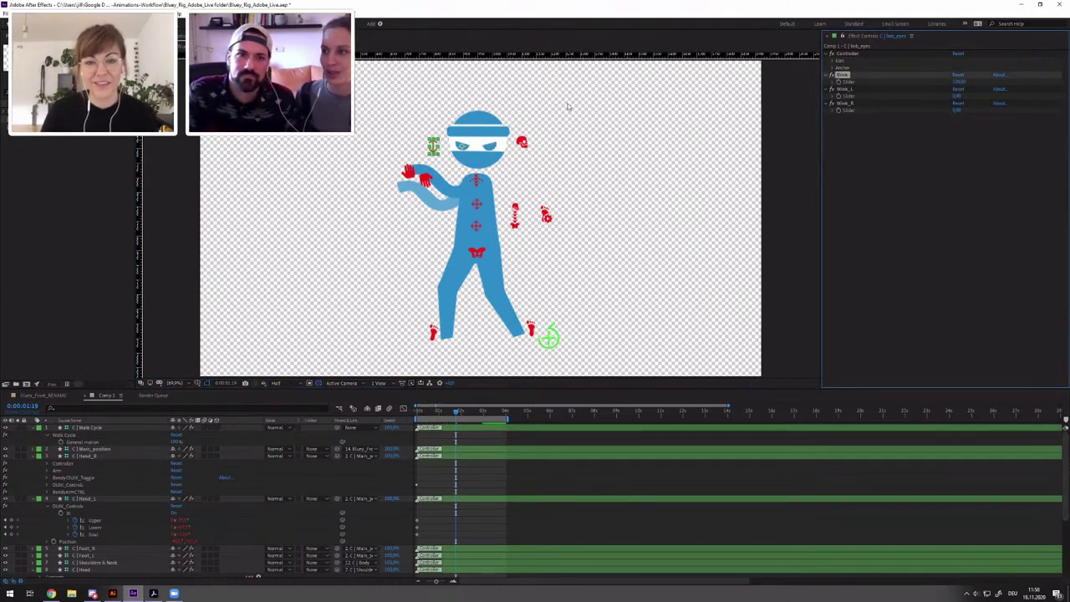
pyautogui.click(435, 151)
pyautogui.moveTo(435, 151)
pyautogui.mouseDown()
pyautogui.moveTo(422, 142)
pyautogui.moveTo(430, 148)
pyautogui.mouseUp()
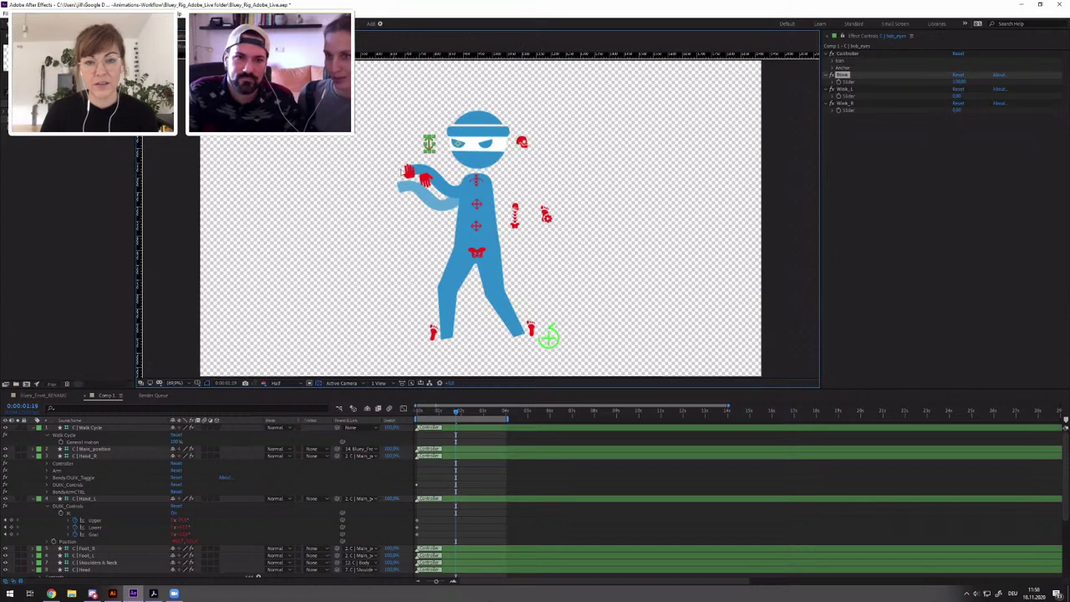
# Move the back arm's Hand_L controller down and closer to the body
pyautogui.click(406, 171)
pyautogui.moveTo(410, 157); pyautogui.dragTo(427, 179)
# Enable the Bendy/DUIK_Toggle checkbox on Hand_R and swing the front arm's hand down behind the body at hip height
pyautogui.click(412, 167)
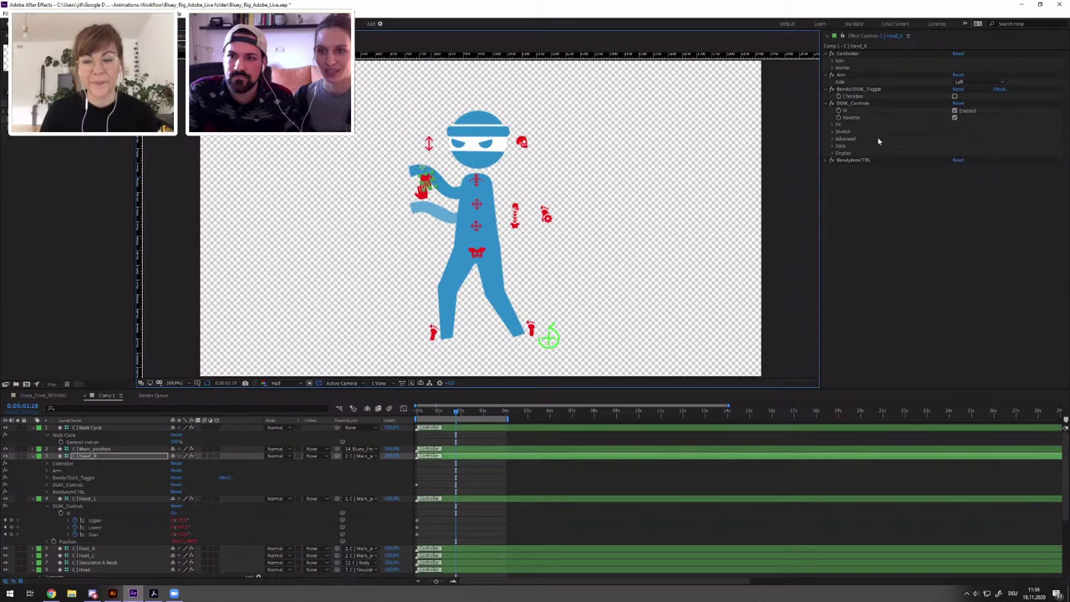
pyautogui.click(954, 97)
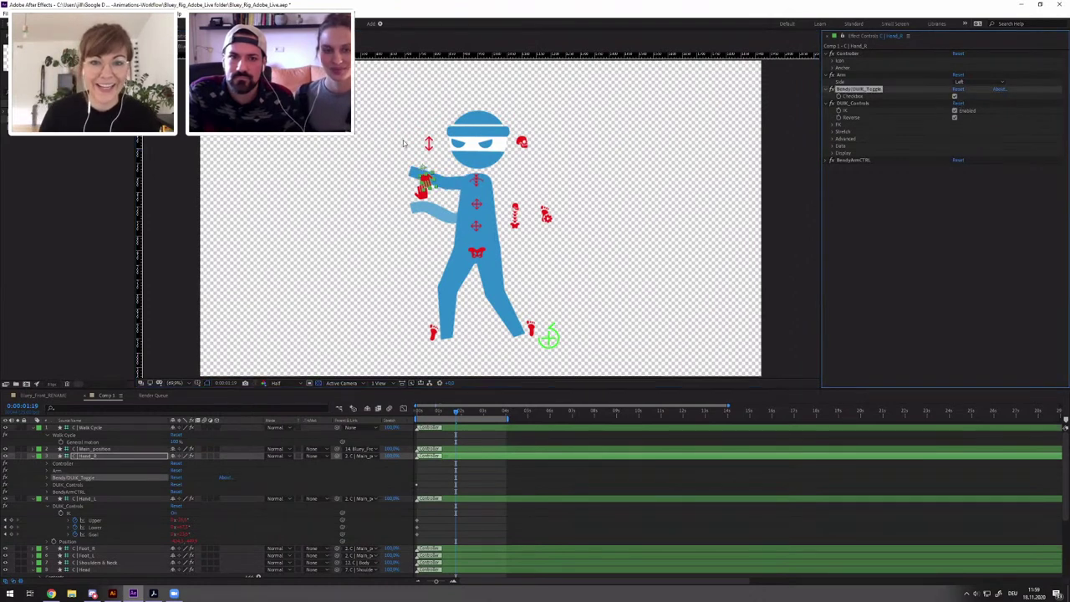
pyautogui.moveTo(429, 184)
pyautogui.mouseDown()
pyautogui.moveTo(437, 188)
pyautogui.moveTo(432, 167)
pyautogui.mouseUp()
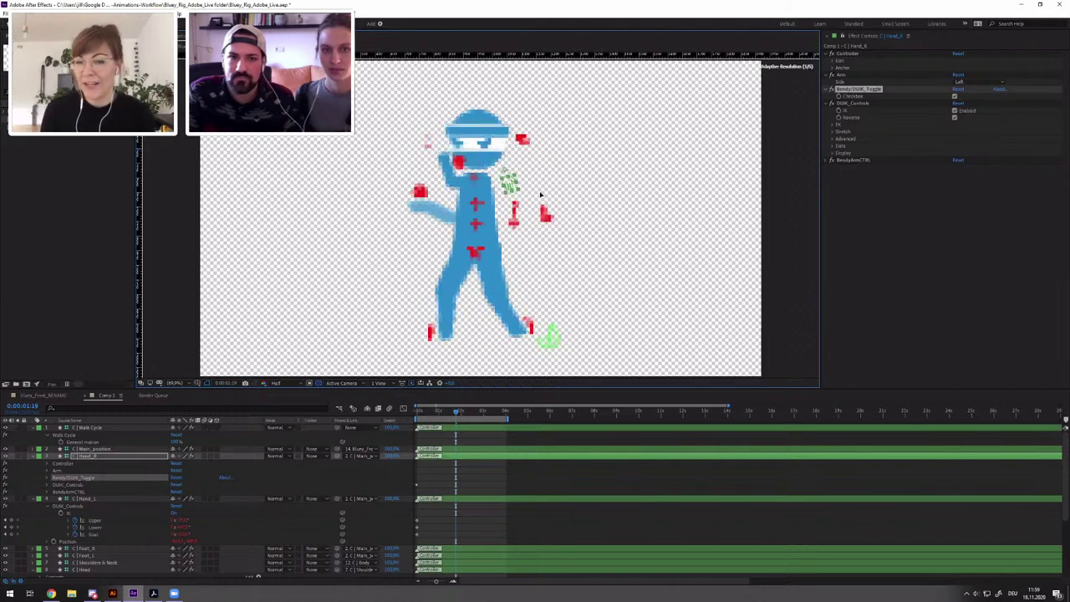
pyautogui.moveTo(544, 196); pyautogui.dragTo(526, 233)
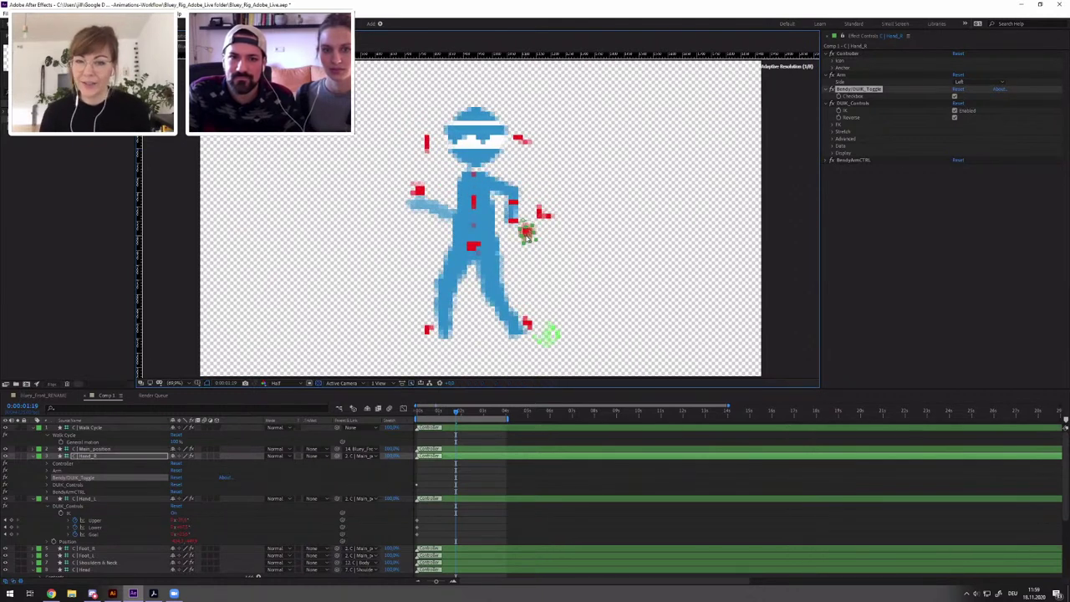
# Select the back arm's Hand_L controller to show its arm settings
pyautogui.click(414, 189)
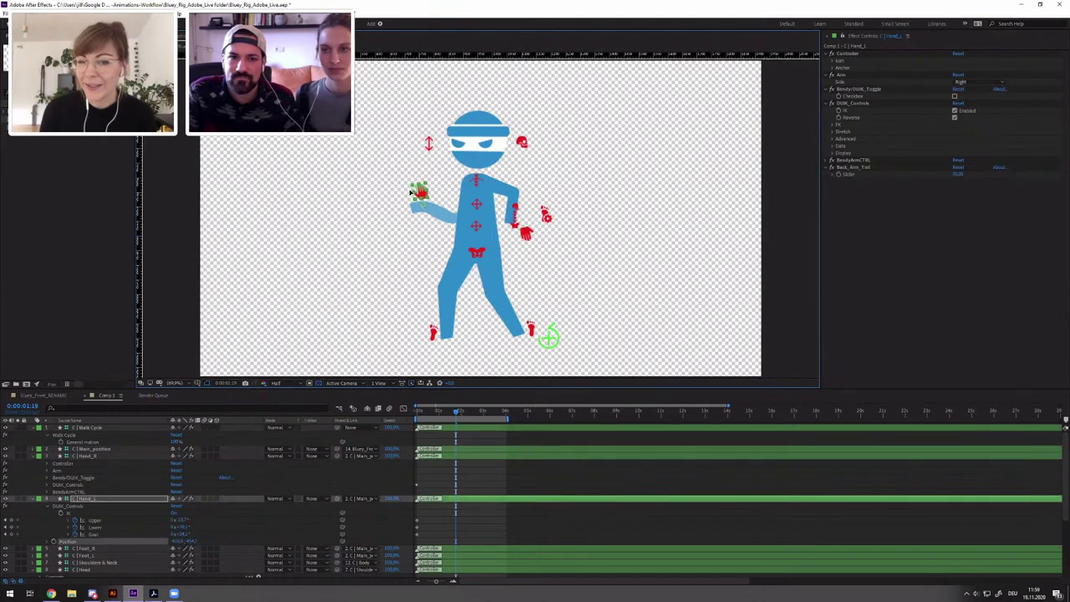